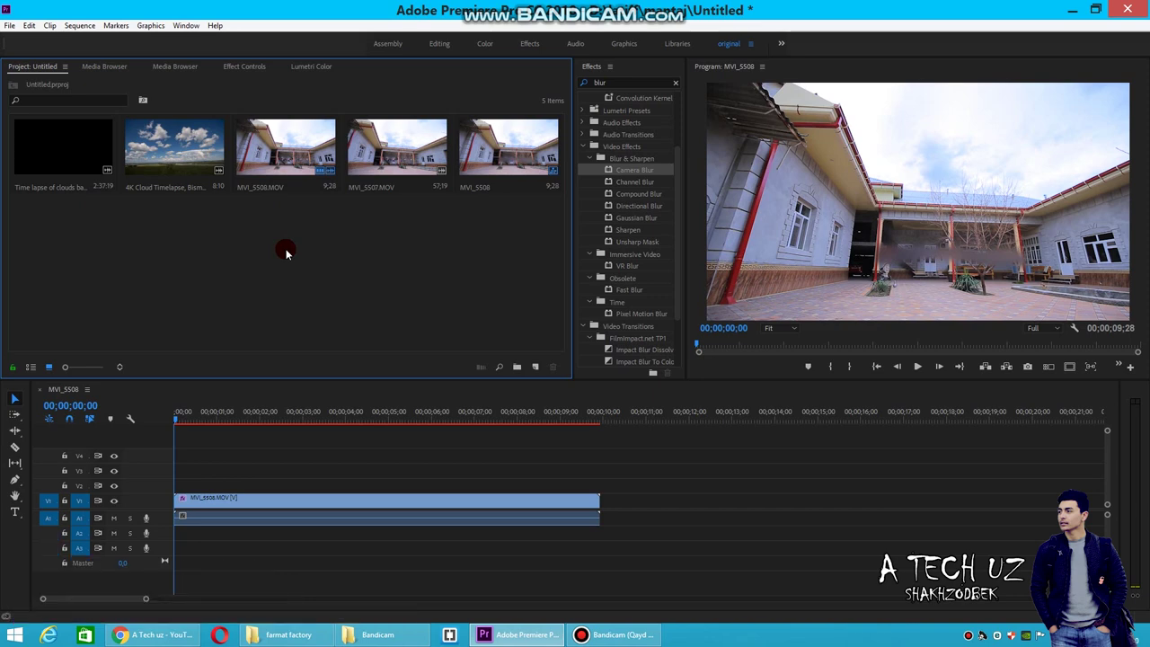
Play back the house courtyard clip and return to its first frame.
{"action": "key", "text": "space"}
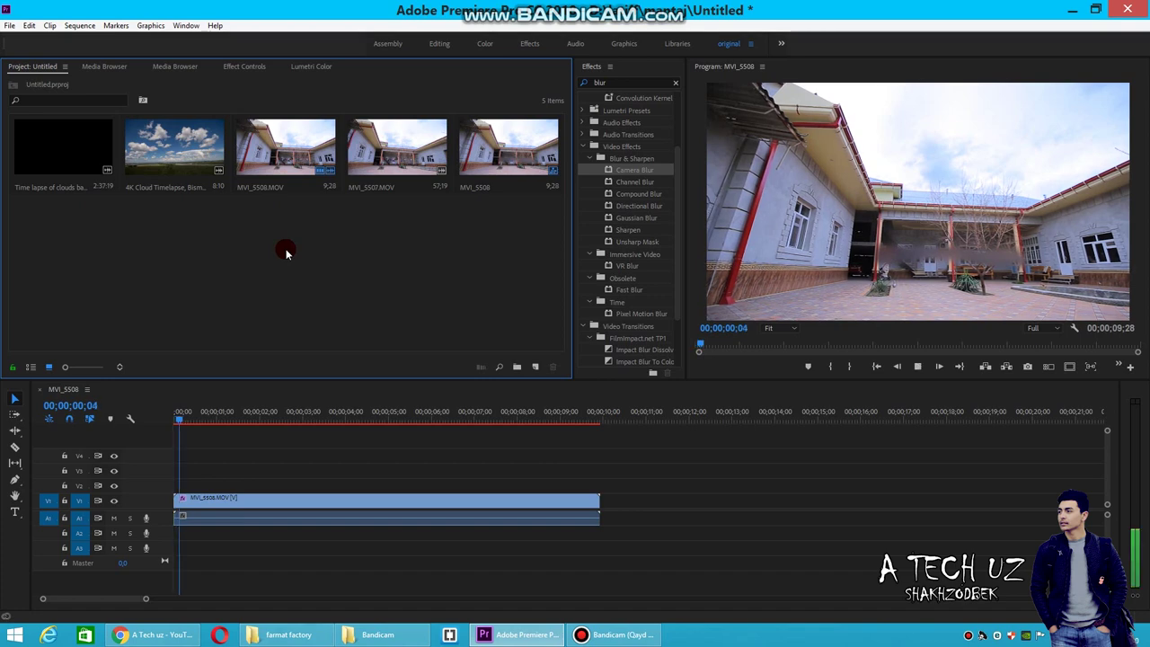
{"action": "left_click", "coordinate": [918, 369]}
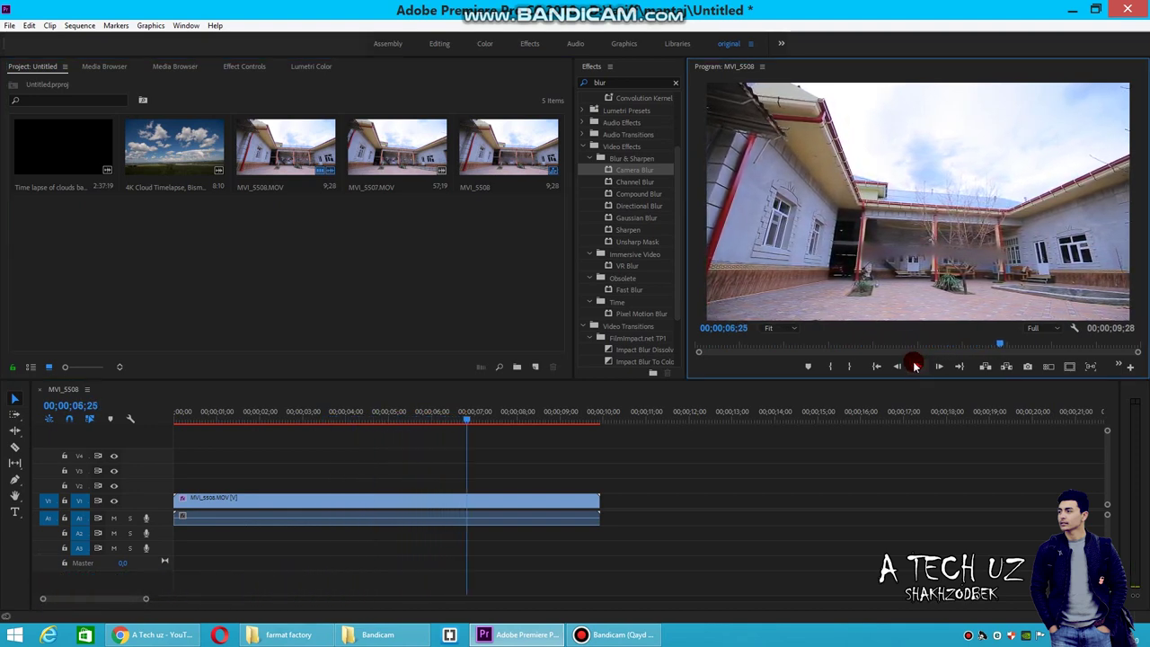
{"action": "left_click_drag", "start_coordinate": [469, 417], "coordinate": [196, 465]}
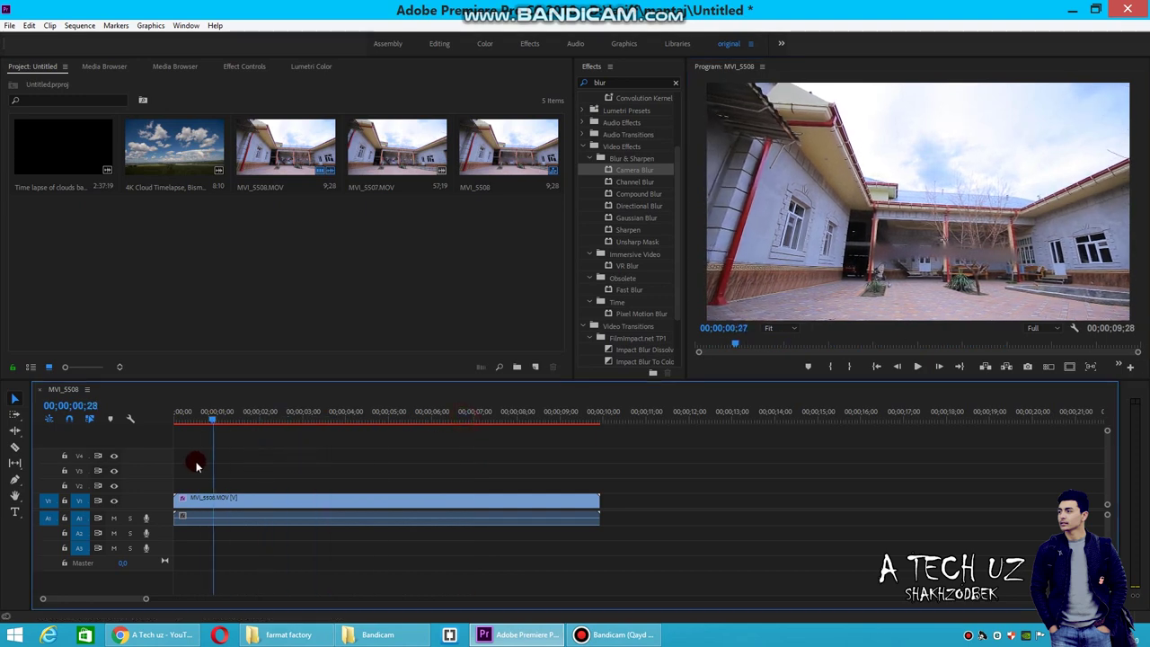
{"action": "left_click_drag", "start_coordinate": [207, 417], "coordinate": [184, 420]}
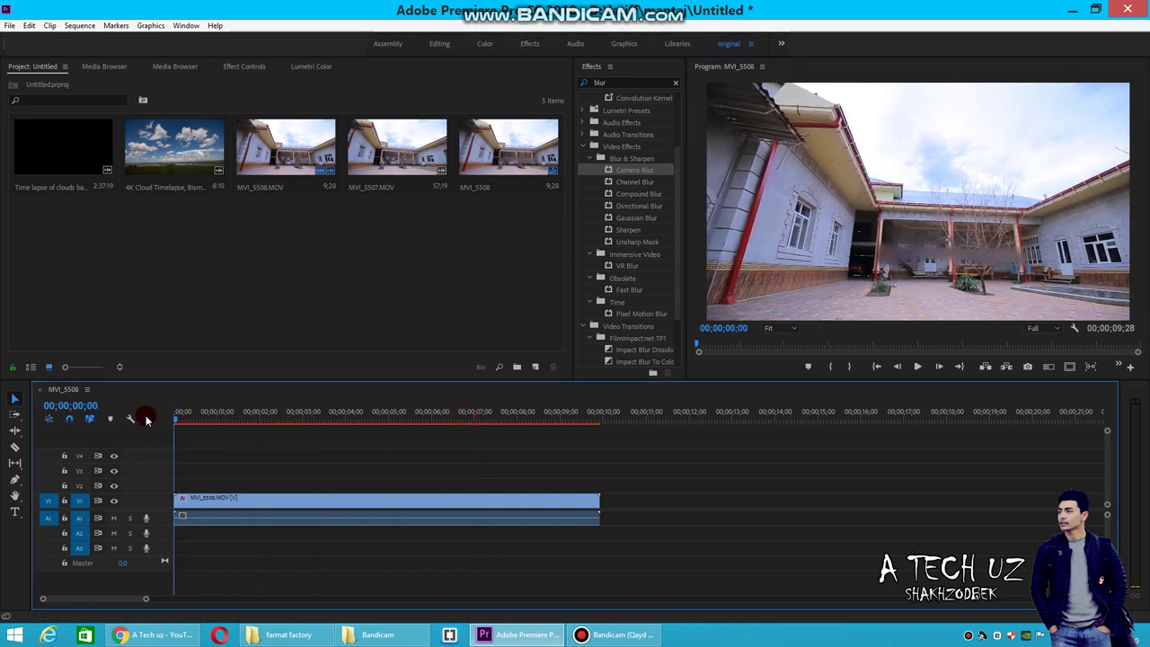
Place the 4K Cloud Timelapse clip on V2 above MVI_5508, preview it, and add it back to the bin.
{"action": "left_click", "coordinate": [168, 272]}
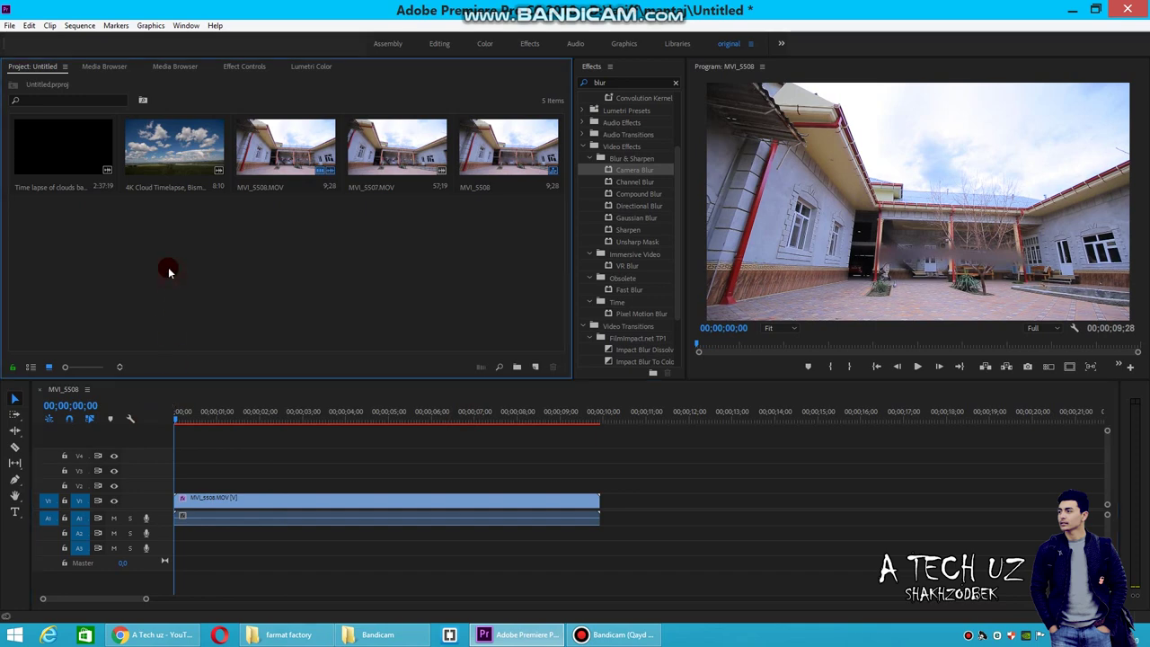
{"action": "left_click_drag", "start_coordinate": [167, 144], "coordinate": [179, 464]}
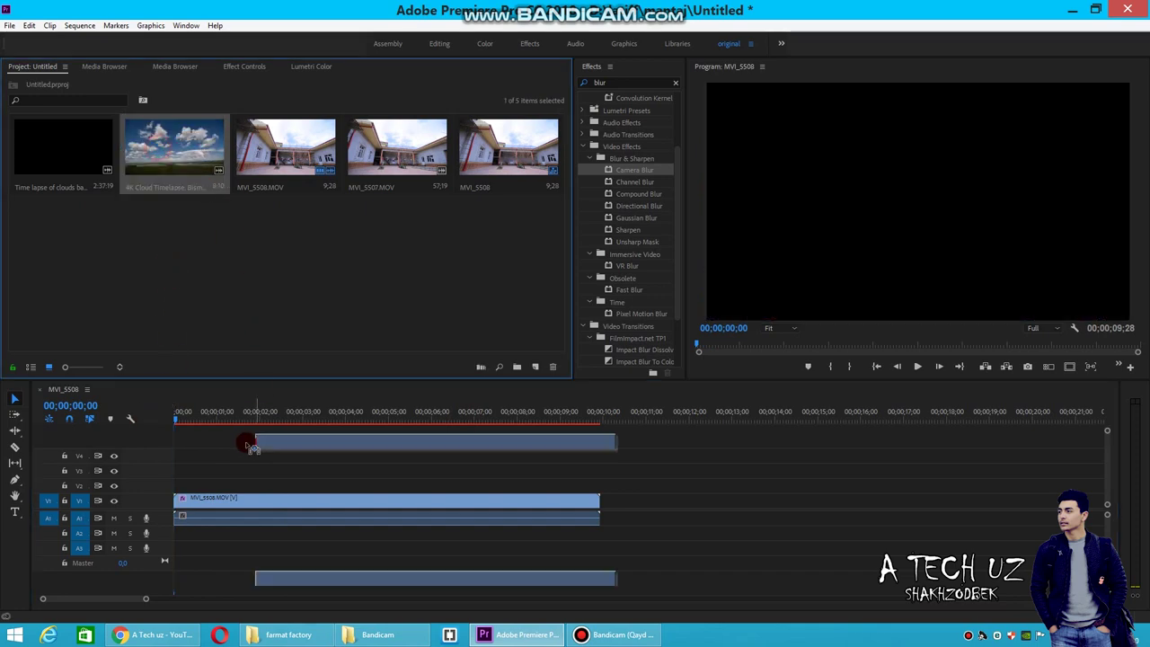
{"action": "mouse_move", "coordinate": [218, 419]}
{"action": "left_mouse_down"}
{"action": "mouse_move", "coordinate": [469, 468]}
{"action": "mouse_move", "coordinate": [208, 462]}
{"action": "left_mouse_up"}
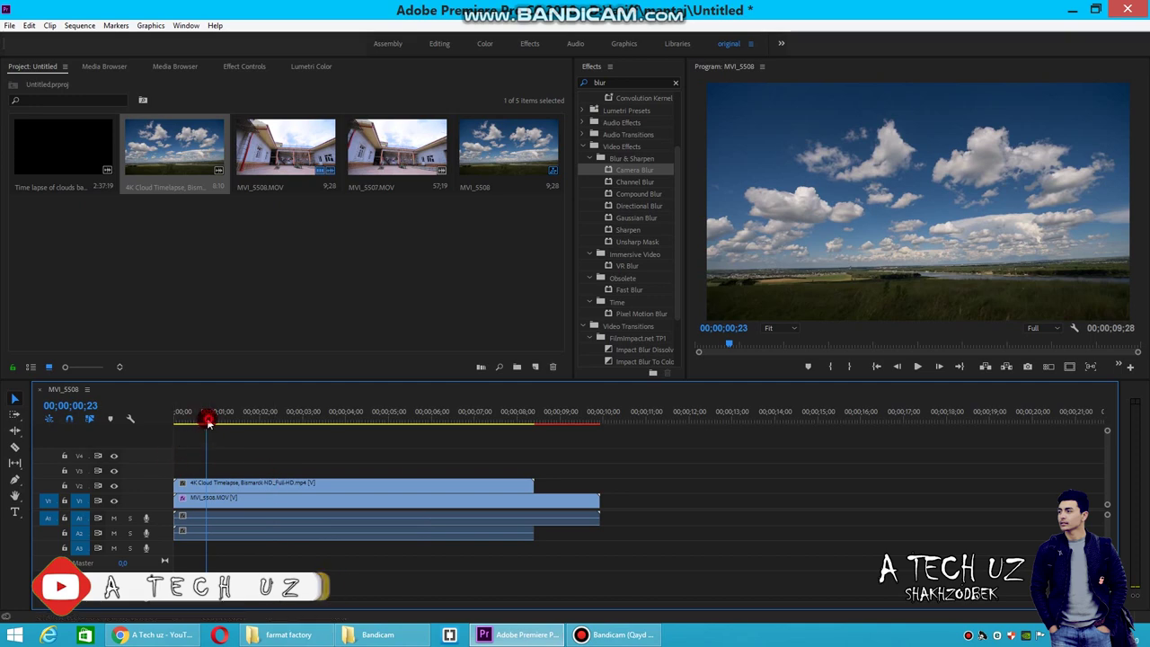
{"action": "left_click_drag", "start_coordinate": [209, 422], "coordinate": [177, 423]}
{"action": "mouse_move", "coordinate": [205, 483]}
{"action": "left_mouse_down"}
{"action": "mouse_move", "coordinate": [190, 319]}
{"action": "mouse_move", "coordinate": [160, 232]}
{"action": "left_mouse_up"}
Clear the cloud clip from the timeline and move MVI_5508 up to track V3.
{"action": "right_click", "coordinate": [221, 483]}
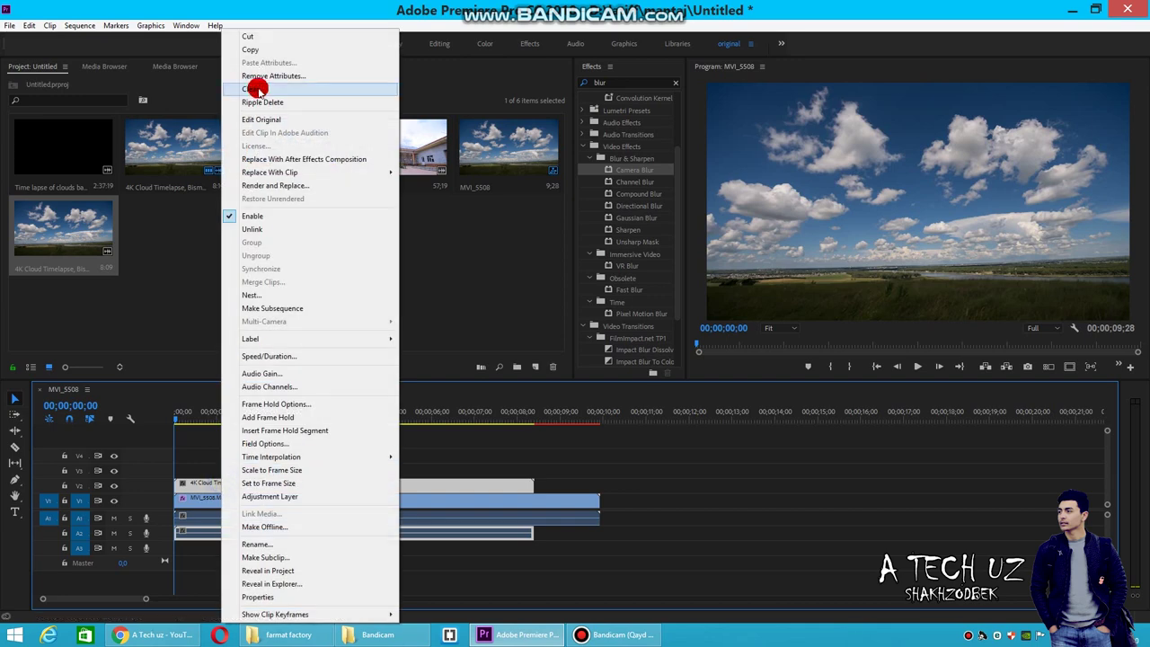
{"action": "left_click", "coordinate": [254, 89]}
{"action": "left_click", "coordinate": [209, 495]}
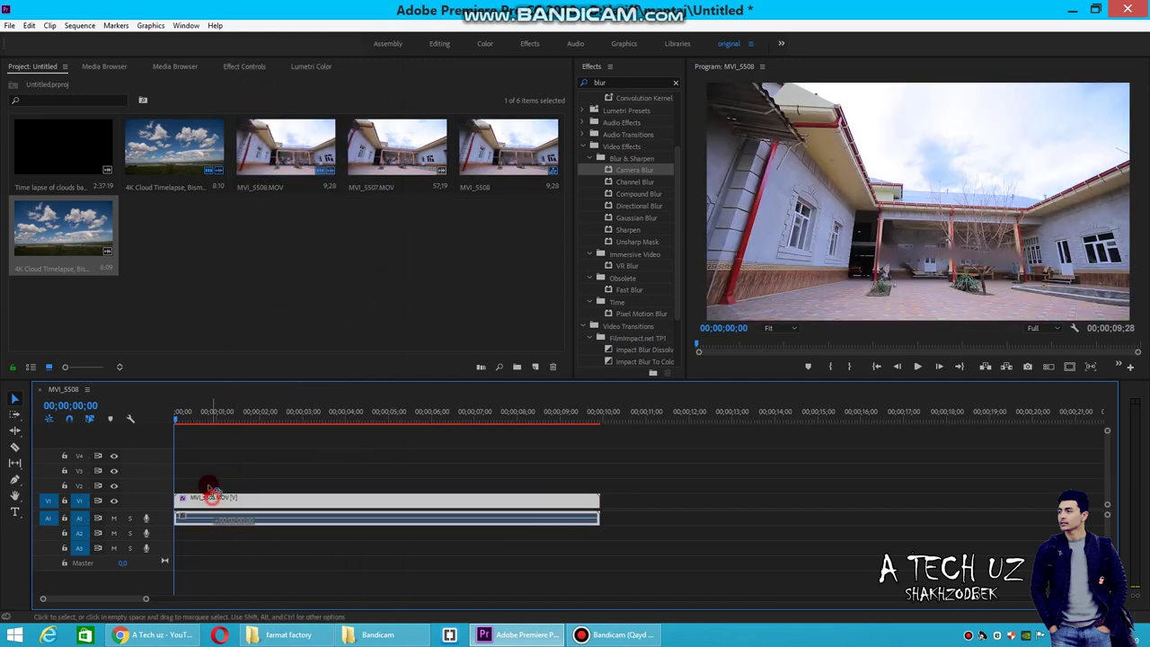
{"action": "left_click_drag", "start_coordinate": [209, 495], "coordinate": [200, 468]}
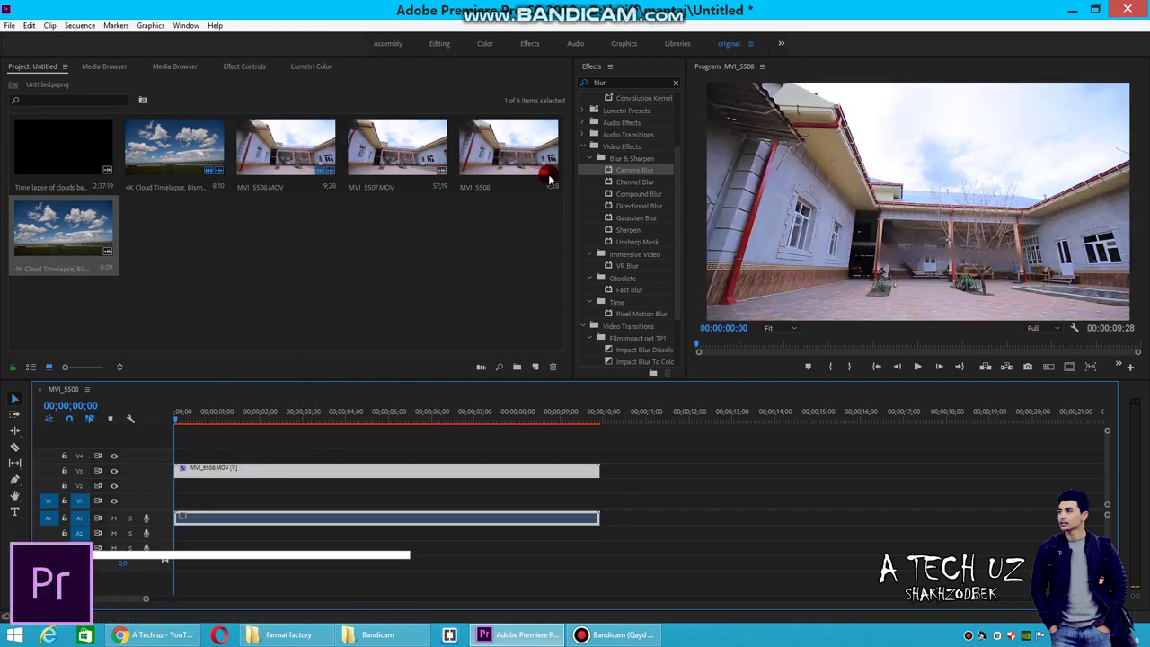
Apply Video Effects > Keying > Color Key to MVI_5508 and show its Effect Controls.
{"action": "left_click", "coordinate": [675, 82]}
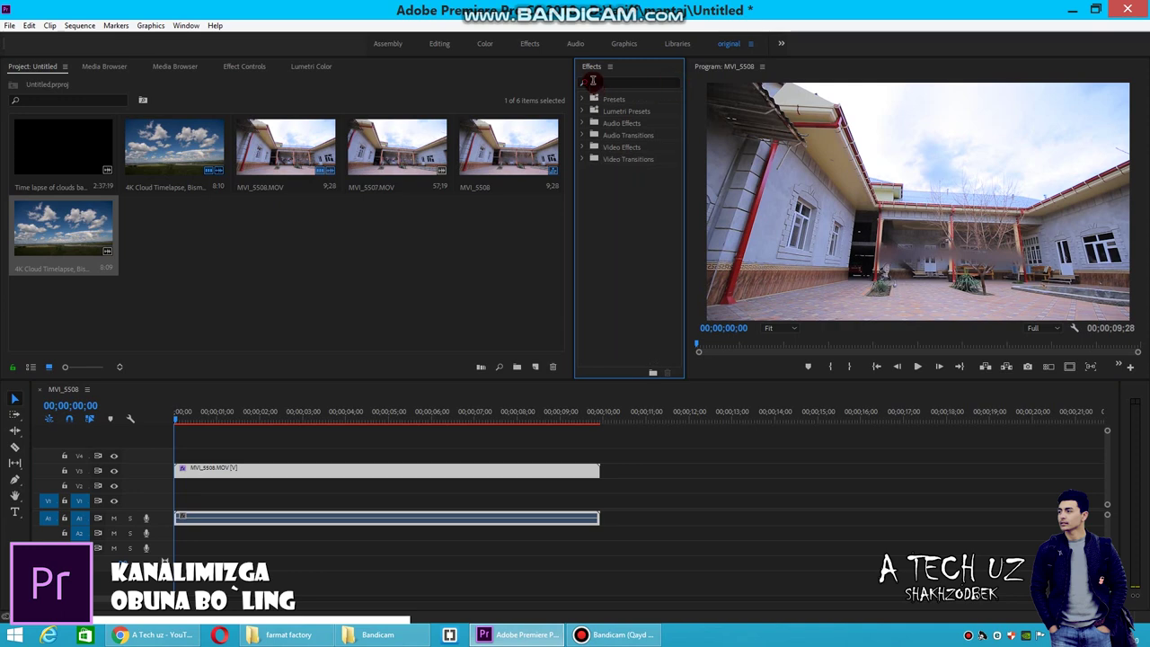
{"action": "left_click", "coordinate": [599, 82]}
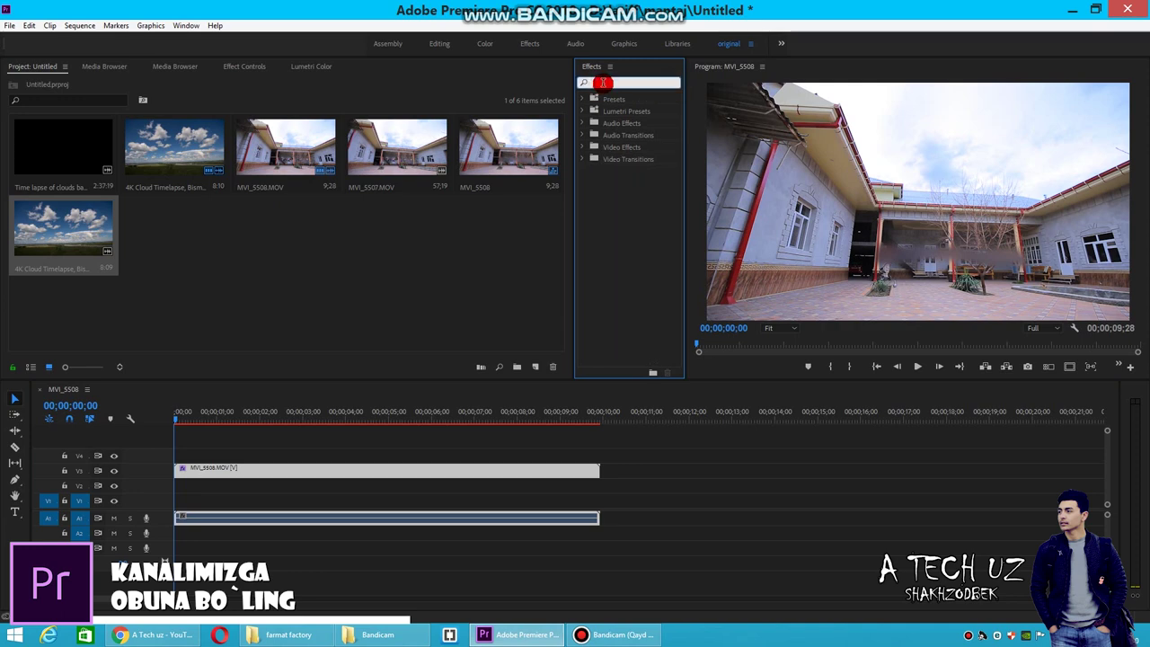
{"action": "left_click", "coordinate": [592, 134]}
{"action": "left_click", "coordinate": [584, 147]}
{"action": "scroll", "coordinate": [589, 253], "scroll_direction": "down", "scroll_amount": 2}
{"action": "left_click", "coordinate": [587, 232]}
{"action": "scroll", "coordinate": [613, 267], "scroll_direction": "down", "scroll_amount": 2}
{"action": "left_click_drag", "start_coordinate": [619, 233], "coordinate": [314, 470]}
{"action": "left_click", "coordinate": [244, 69]}
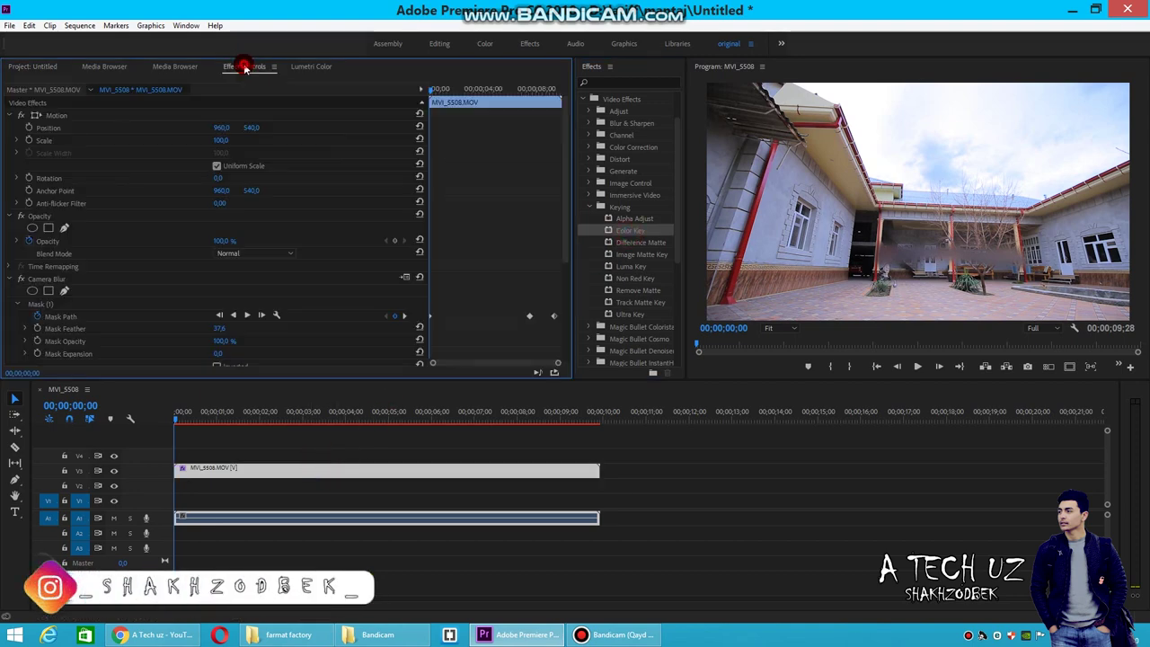
Sample the white sky with the Color Key eyedropper and set Color Tolerance to 55.
{"action": "scroll", "coordinate": [344, 200], "scroll_direction": "down", "scroll_amount": 3}
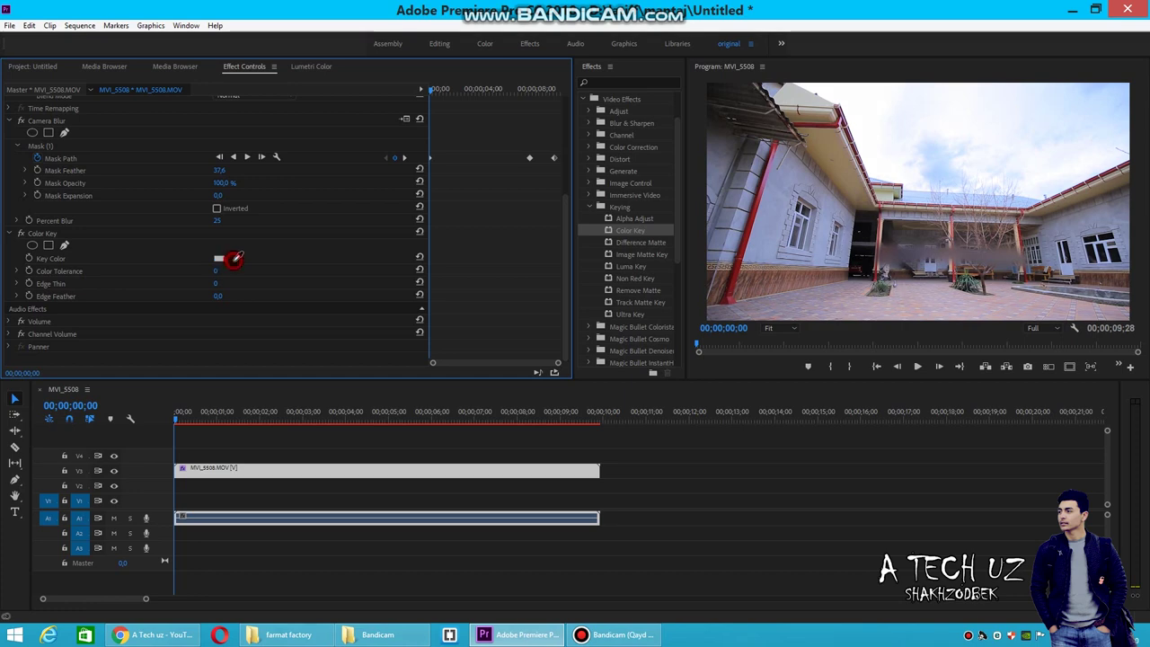
{"action": "left_click_drag", "start_coordinate": [233, 259], "coordinate": [878, 103]}
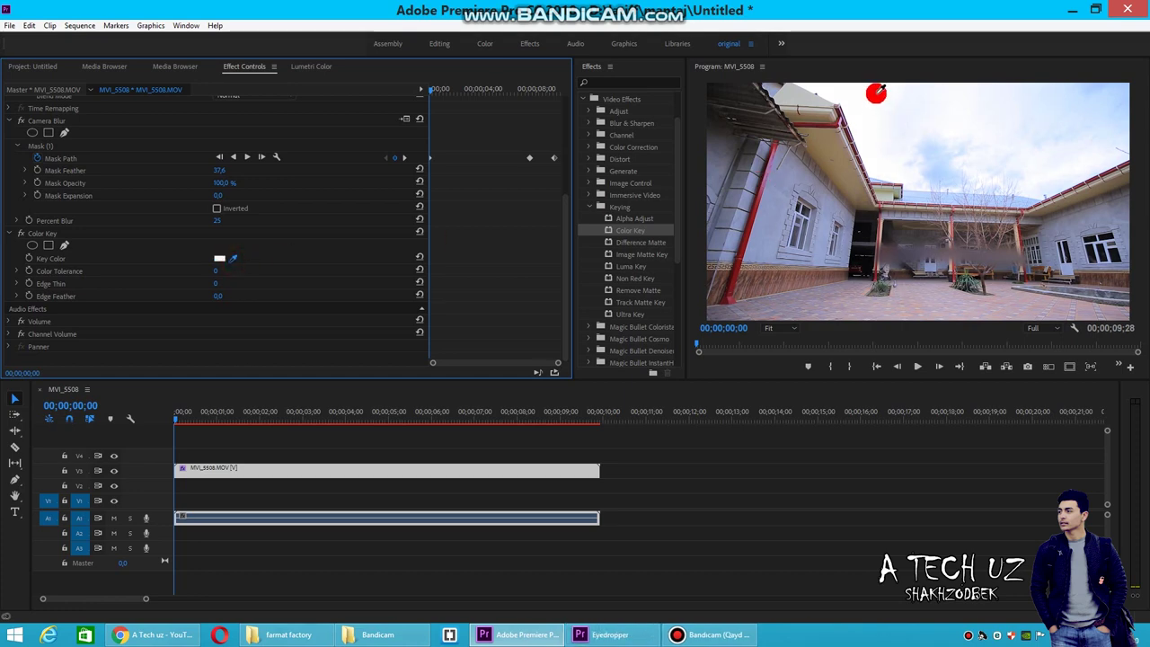
{"action": "left_click_drag", "start_coordinate": [878, 97], "coordinate": [878, 95]}
{"action": "left_click", "coordinate": [215, 272]}
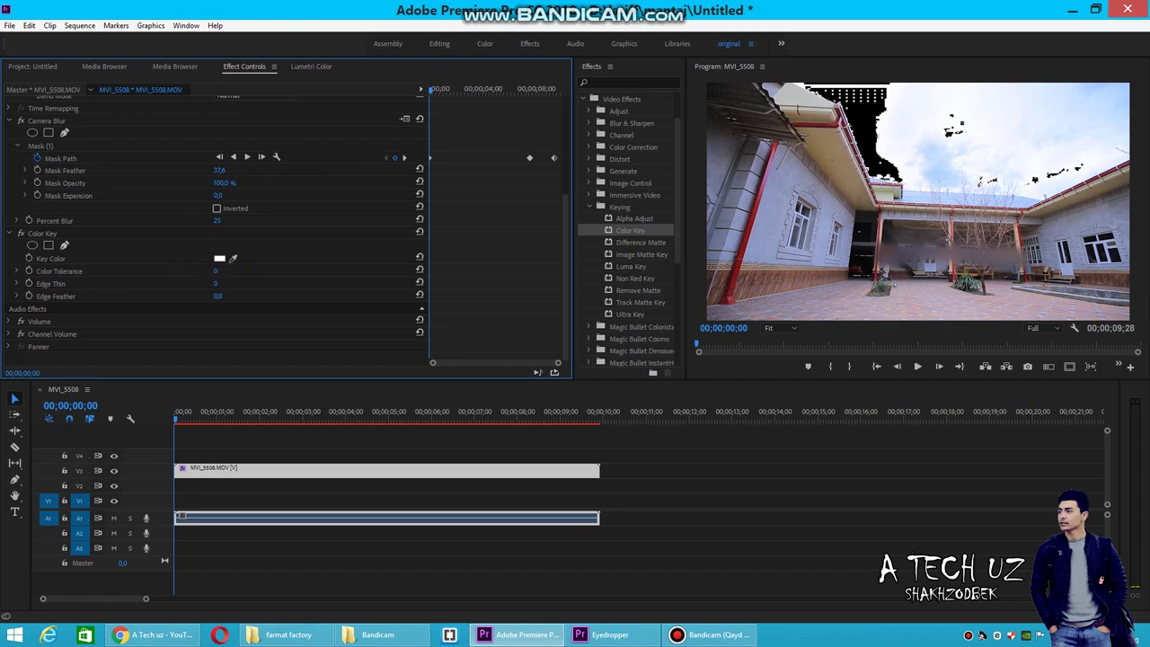
{"action": "left_click_drag", "start_coordinate": [215, 270], "coordinate": [270, 270]}
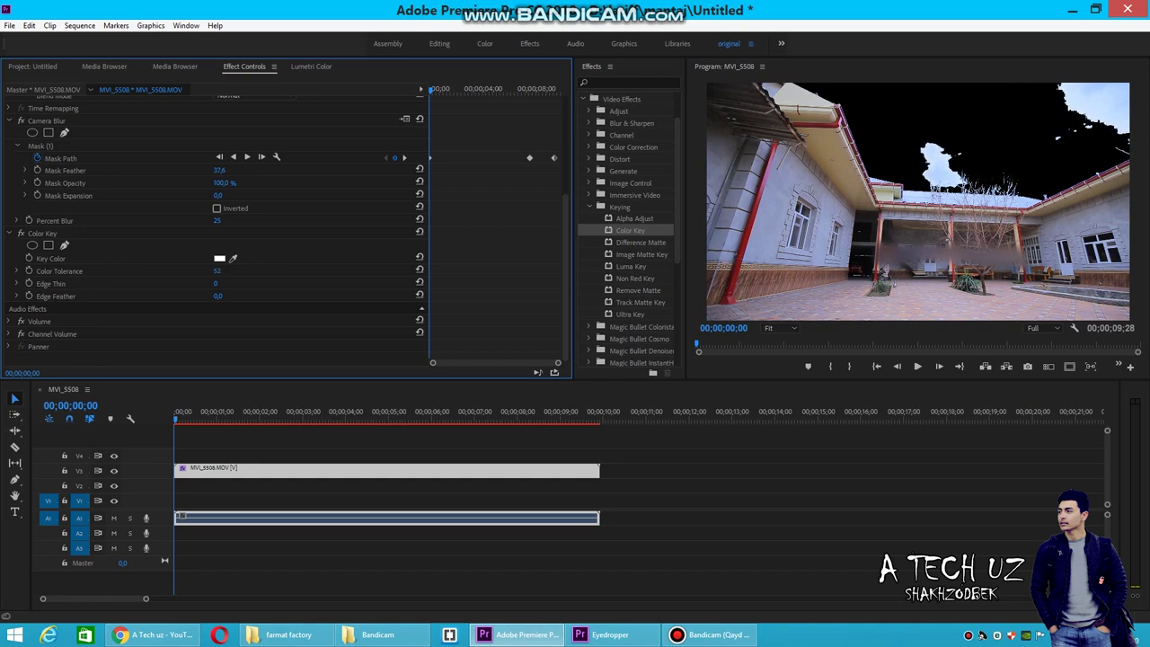
{"action": "left_click_drag", "start_coordinate": [270, 270], "coordinate": [272, 270]}
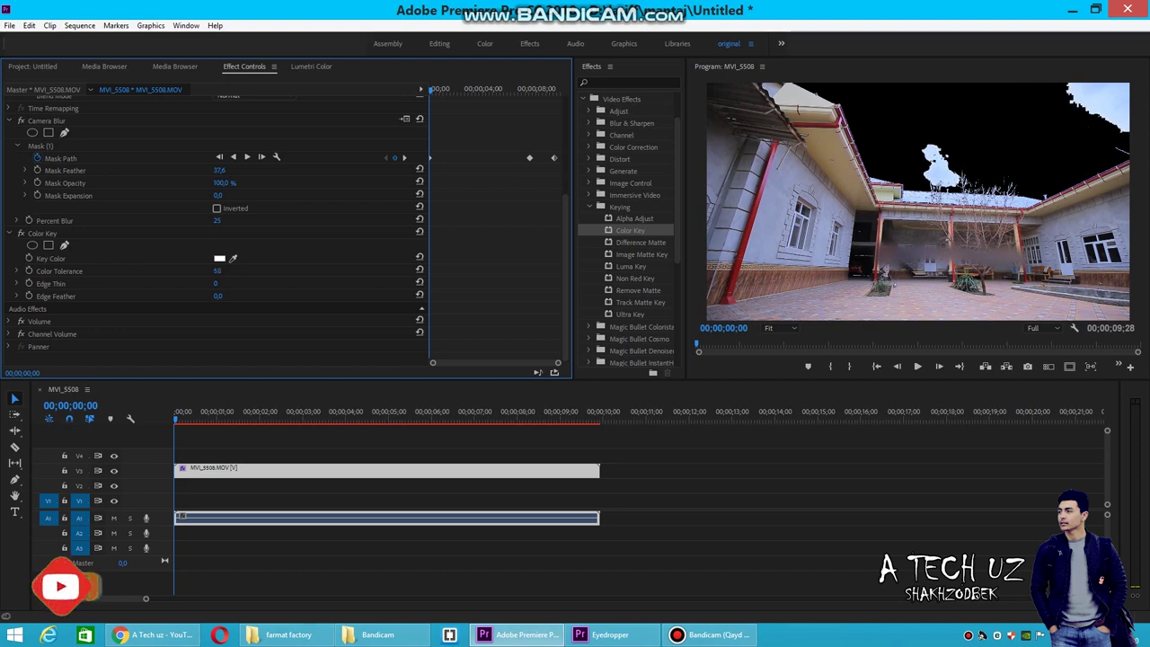
{"action": "left_click_drag", "start_coordinate": [272, 271], "coordinate": [216, 284]}
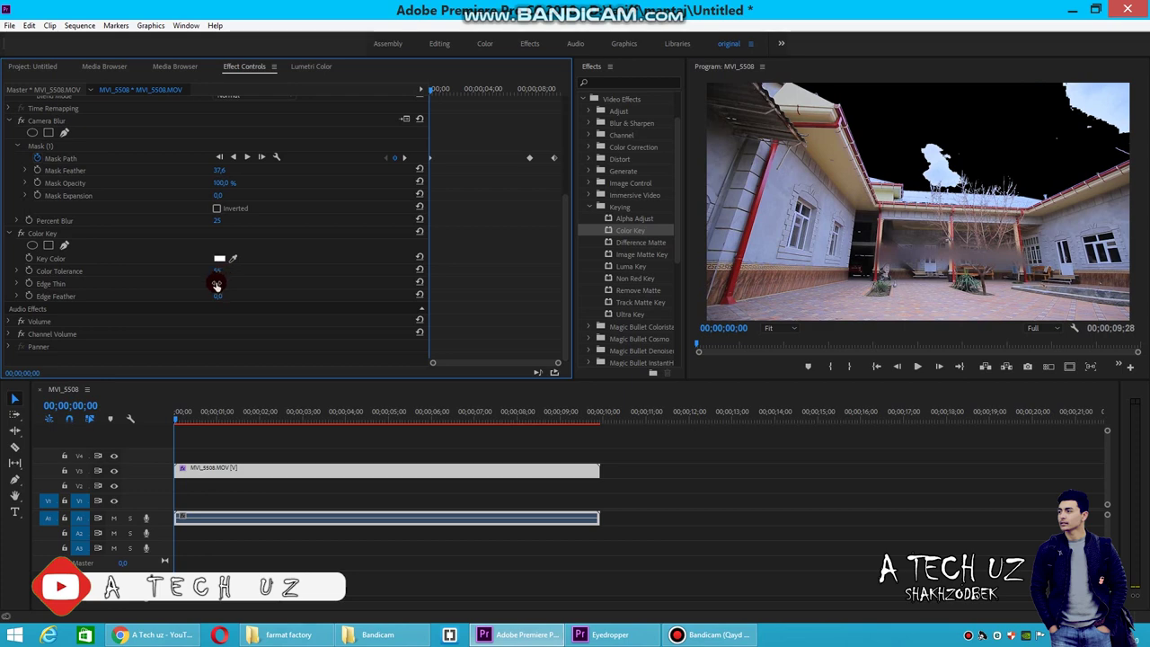
Set Edge Thin to -1 and raise Edge Feather to soften the keyed edges.
{"action": "left_click_drag", "start_coordinate": [216, 283], "coordinate": [215, 283]}
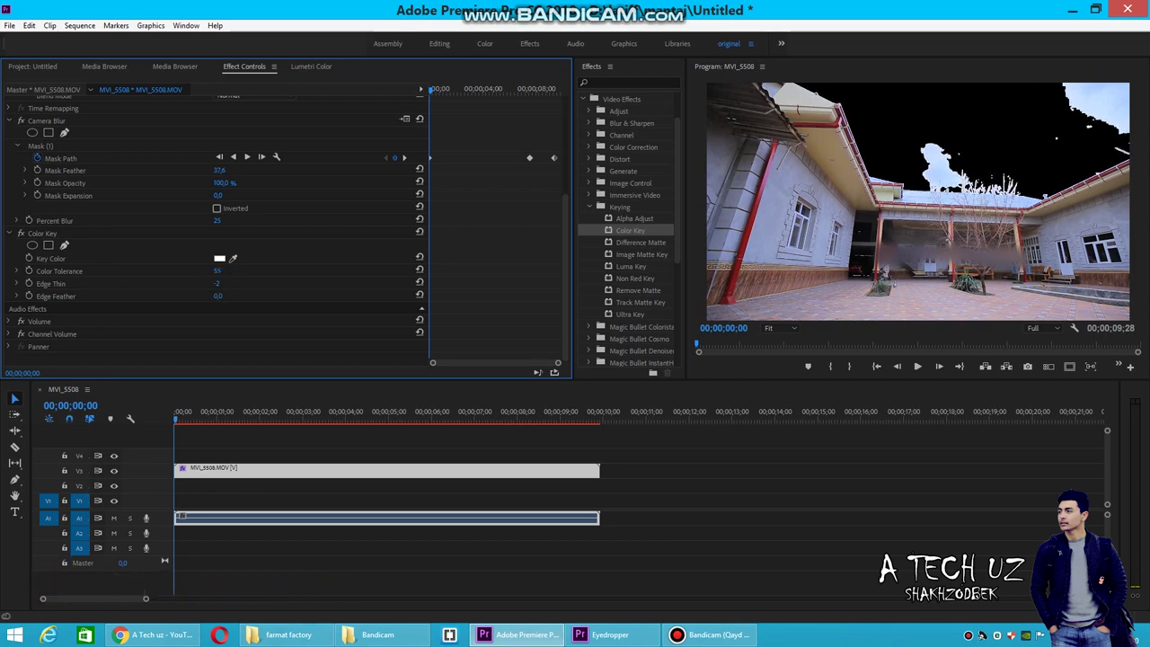
{"action": "left_click", "coordinate": [223, 294]}
{"action": "left_click_drag", "start_coordinate": [224, 294], "coordinate": [285, 294]}
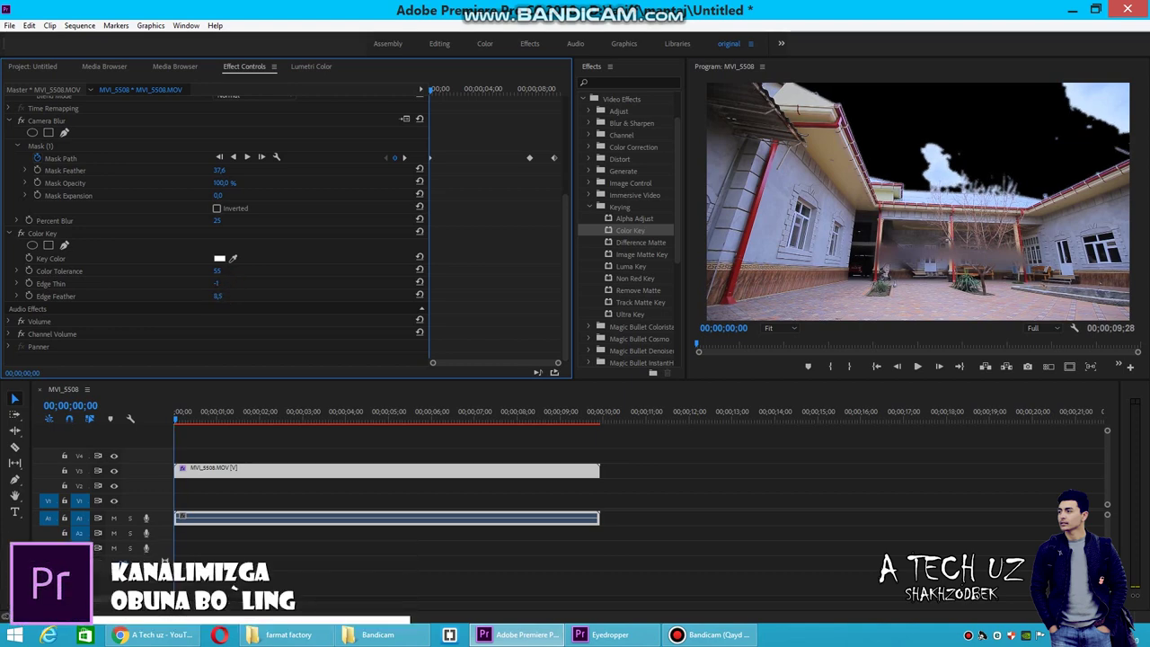
{"action": "left_click", "coordinate": [343, 278]}
{"action": "scroll", "coordinate": [348, 264], "scroll_direction": "up", "scroll_amount": 3}
{"action": "scroll", "coordinate": [349, 264], "scroll_direction": "up", "scroll_amount": 4}
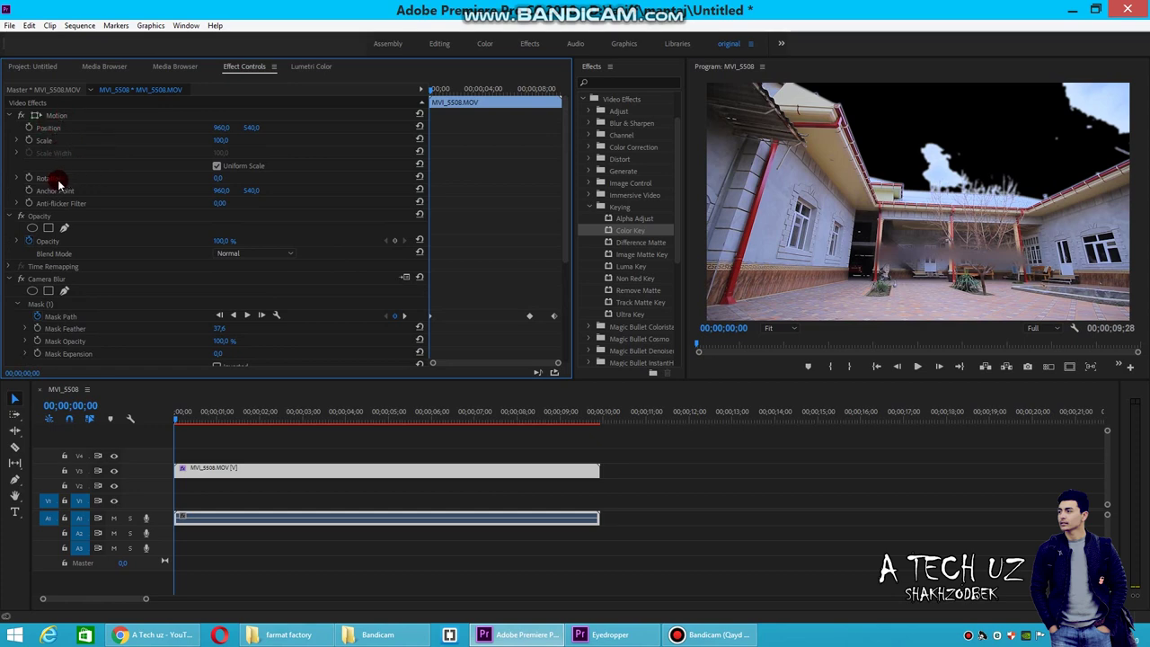
Start a free-form Opacity mask and trace points along the roofline to the frame's right edge.
{"action": "left_click", "coordinate": [36, 220]}
{"action": "left_click", "coordinate": [49, 228]}
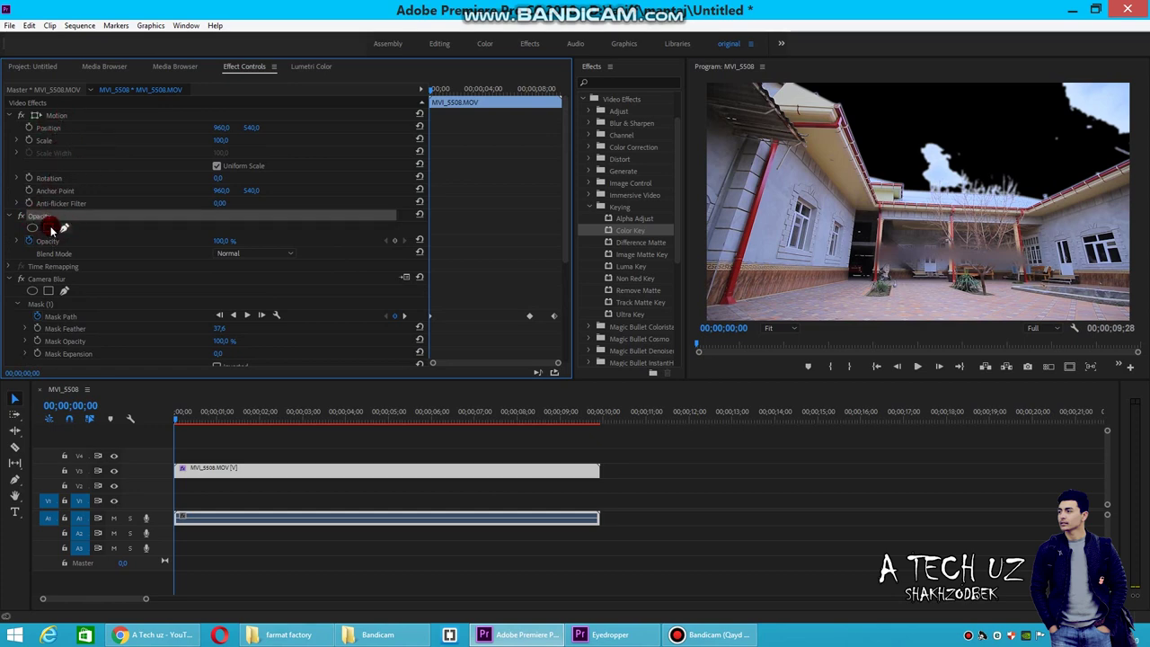
{"action": "left_click", "coordinate": [65, 228]}
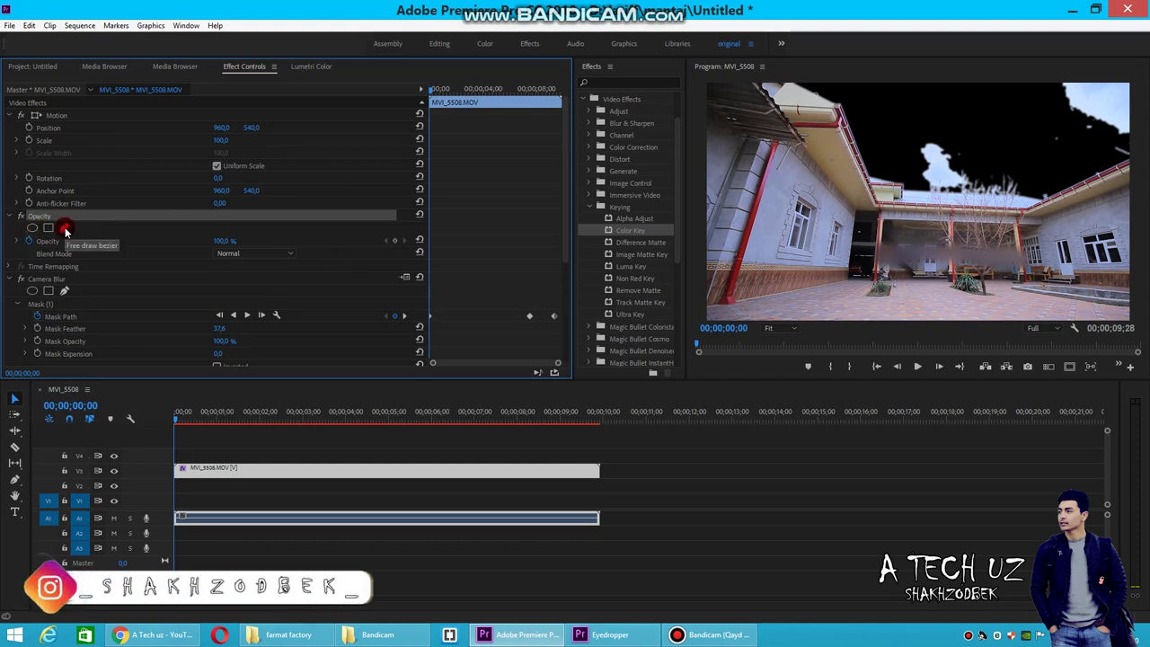
{"action": "left_click", "coordinate": [904, 115]}
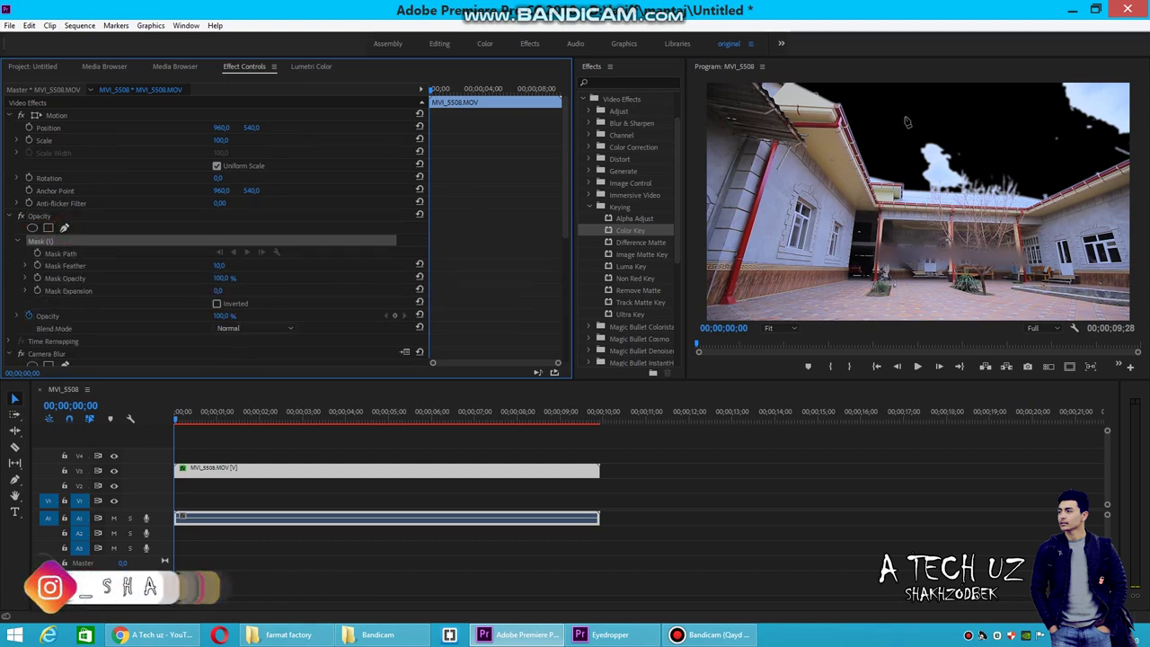
{"action": "left_click", "coordinate": [904, 149]}
{"action": "left_click", "coordinate": [916, 179]}
{"action": "left_click", "coordinate": [937, 188]}
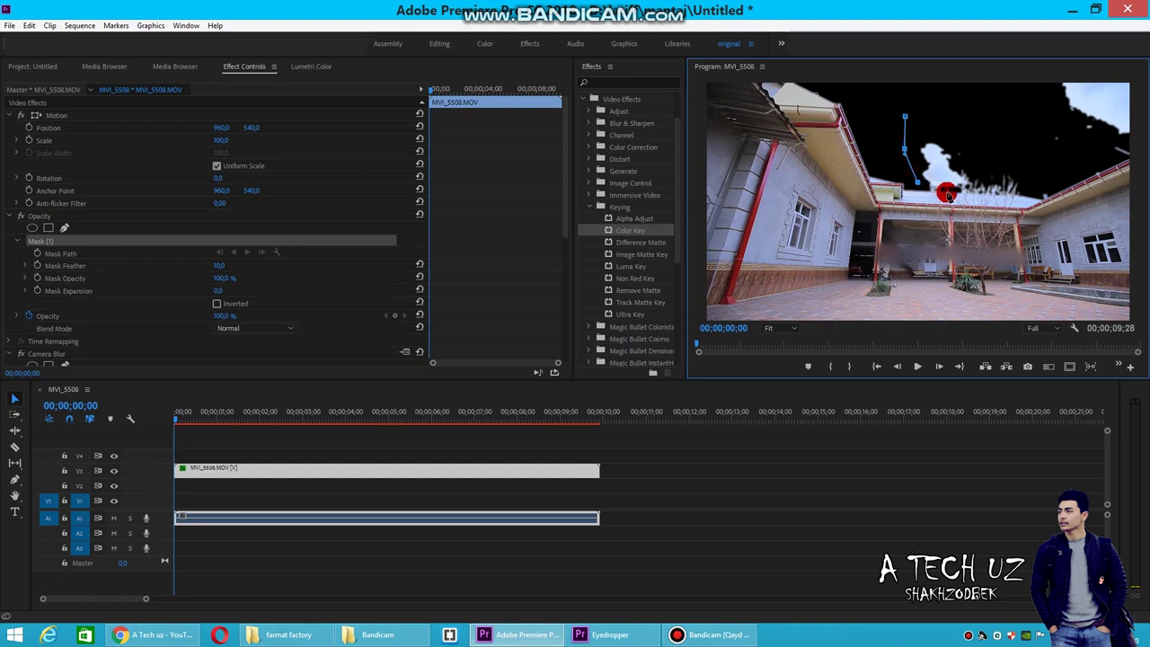
{"action": "left_click", "coordinate": [944, 189]}
{"action": "left_click", "coordinate": [957, 187]}
{"action": "left_click", "coordinate": [984, 183]}
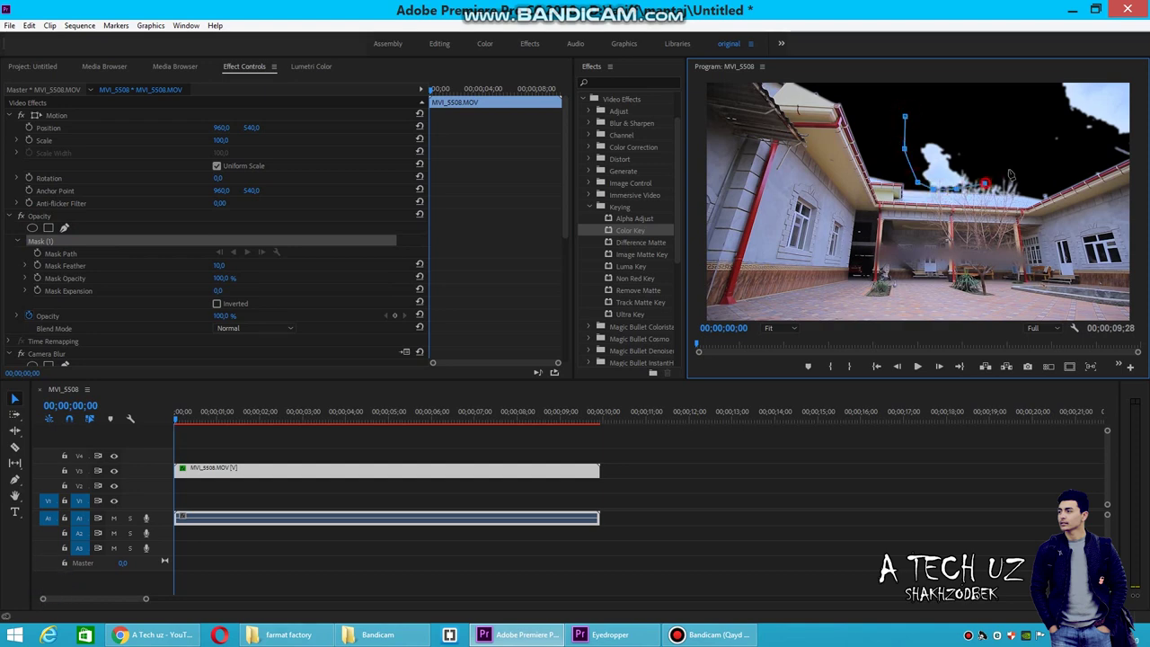
{"action": "left_click", "coordinate": [1077, 160]}
{"action": "left_click", "coordinate": [1107, 158]}
{"action": "left_click", "coordinate": [1131, 156]}
{"action": "left_click", "coordinate": [1139, 114]}
{"action": "left_click", "coordinate": [1040, 79]}
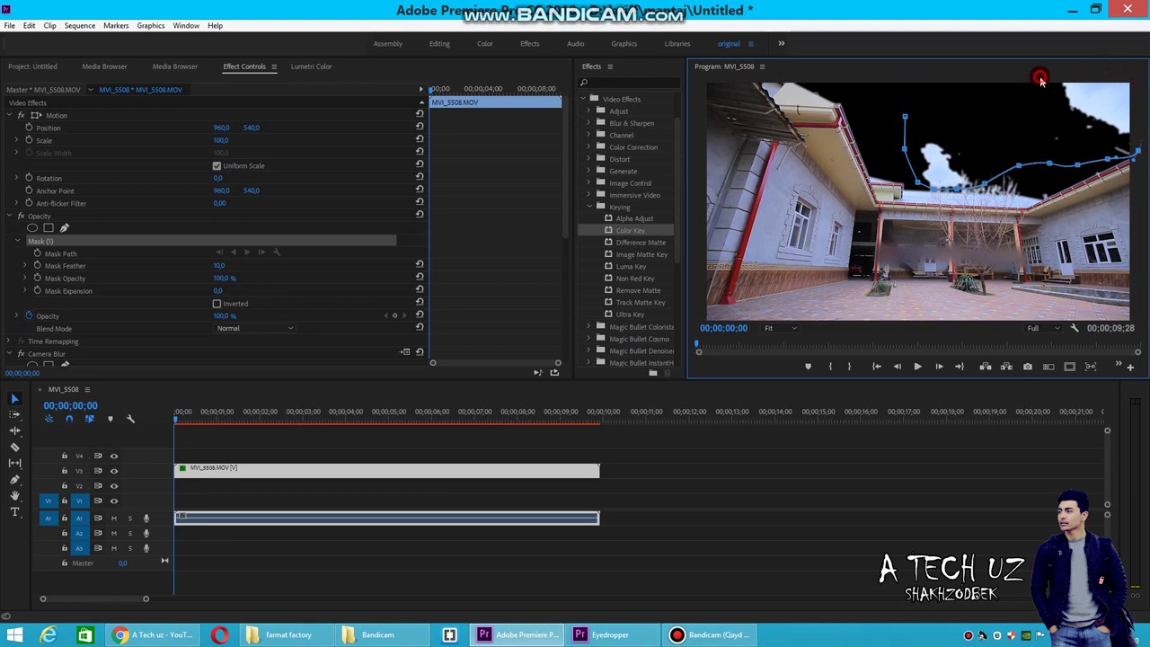
Zoom the Program monitor to 25% and close the mask across the top of the sky.
{"action": "left_click", "coordinate": [774, 328]}
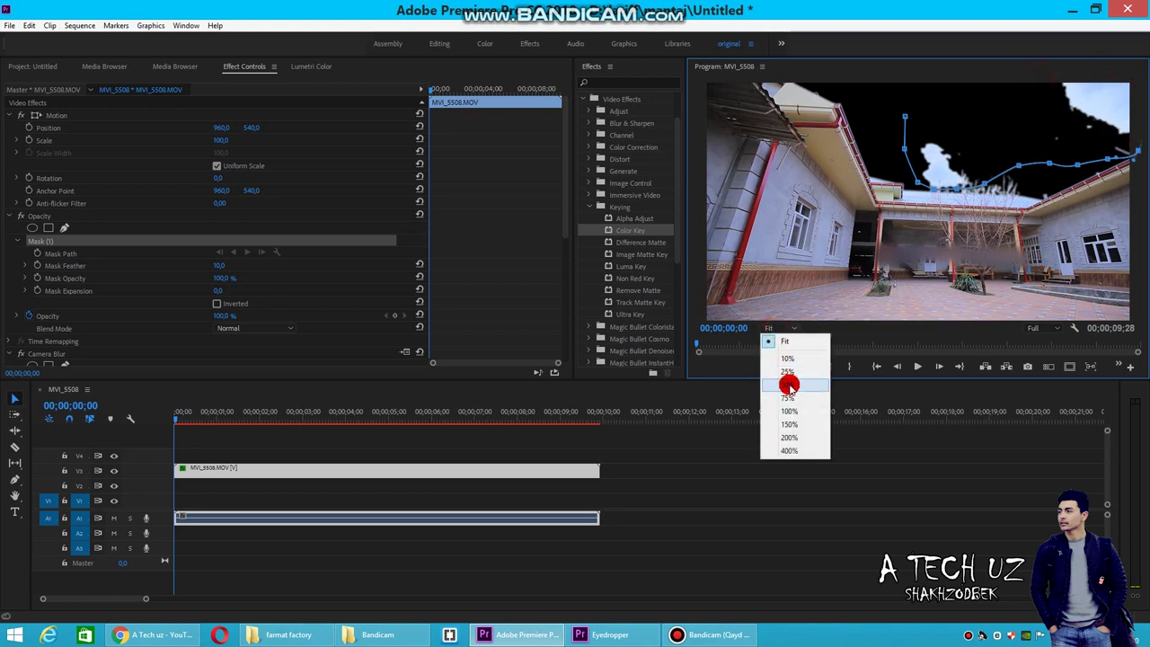
{"action": "left_click", "coordinate": [786, 372]}
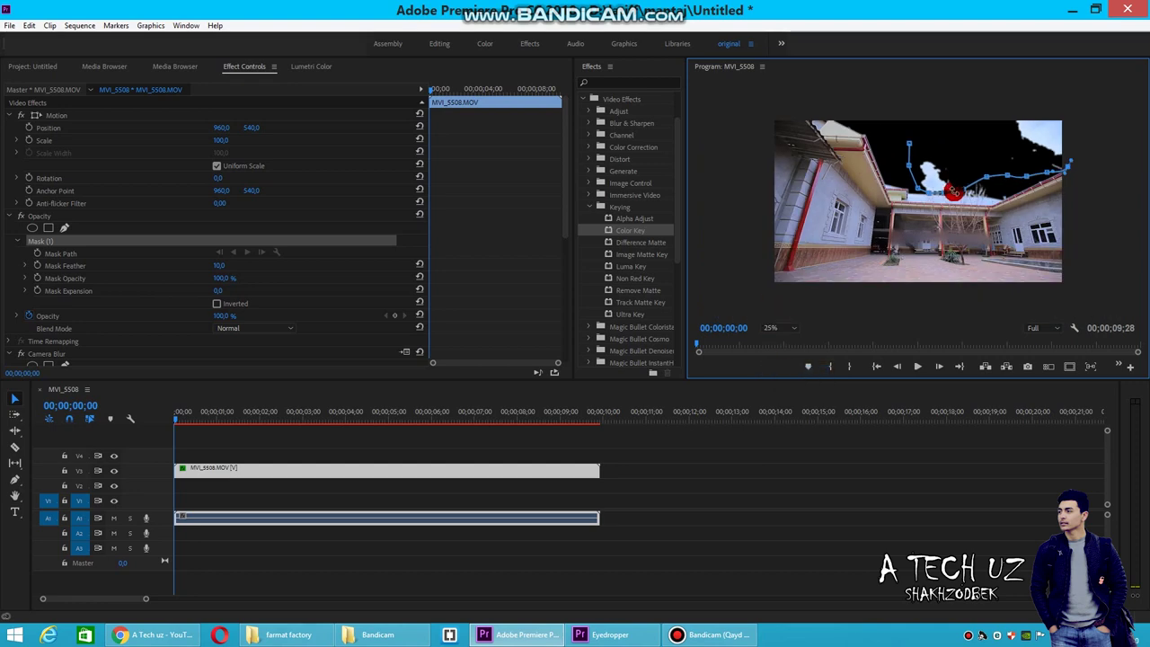
{"action": "left_click", "coordinate": [1071, 138]}
{"action": "left_click", "coordinate": [1064, 109]}
{"action": "left_click", "coordinate": [1009, 104]}
{"action": "left_click", "coordinate": [967, 103]}
{"action": "left_click", "coordinate": [926, 116]}
{"action": "left_click", "coordinate": [909, 148]}
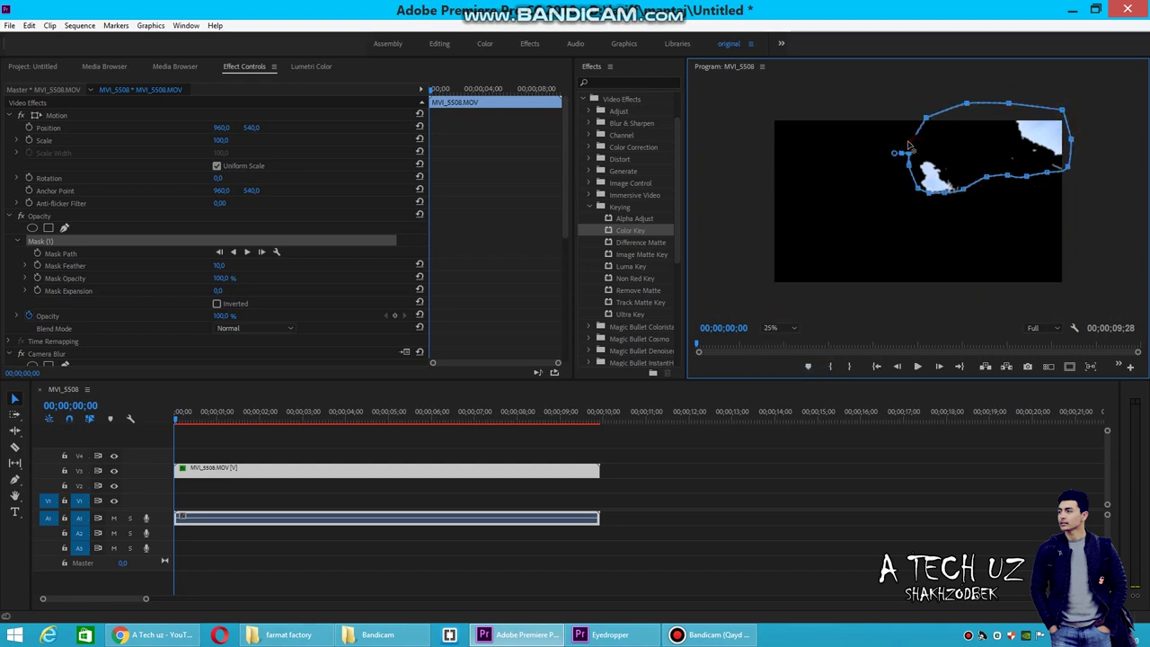
Invert Mask (1) and nudge its outline to fit the sky.
{"action": "left_click", "coordinate": [217, 303]}
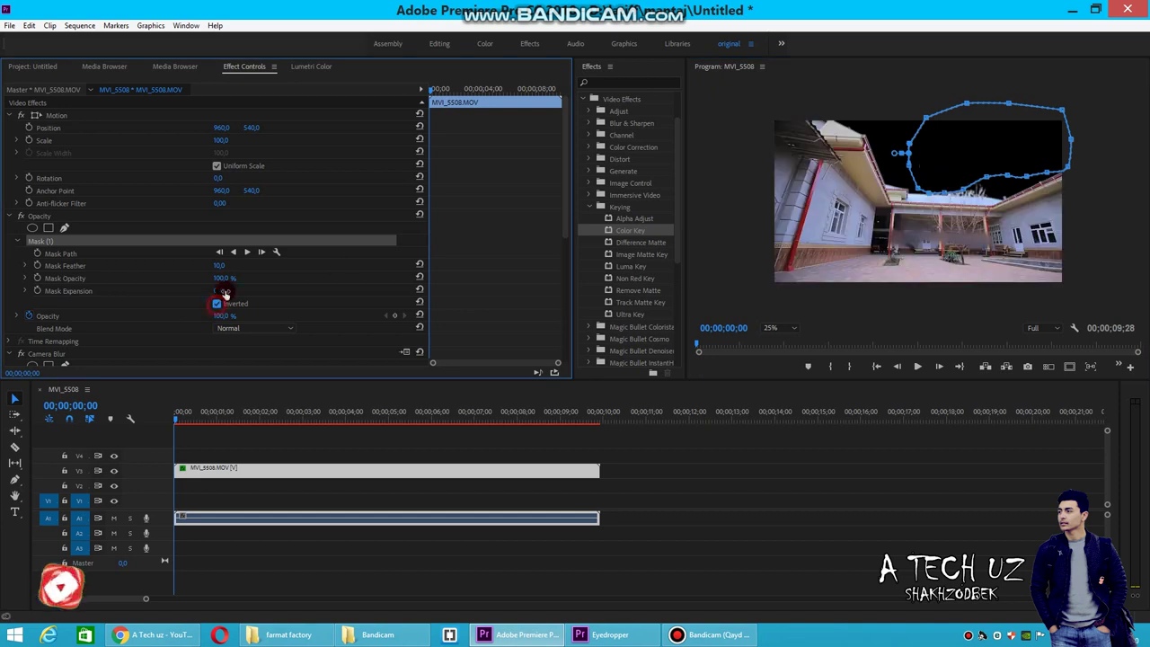
{"action": "left_click_drag", "start_coordinate": [946, 195], "coordinate": [946, 193]}
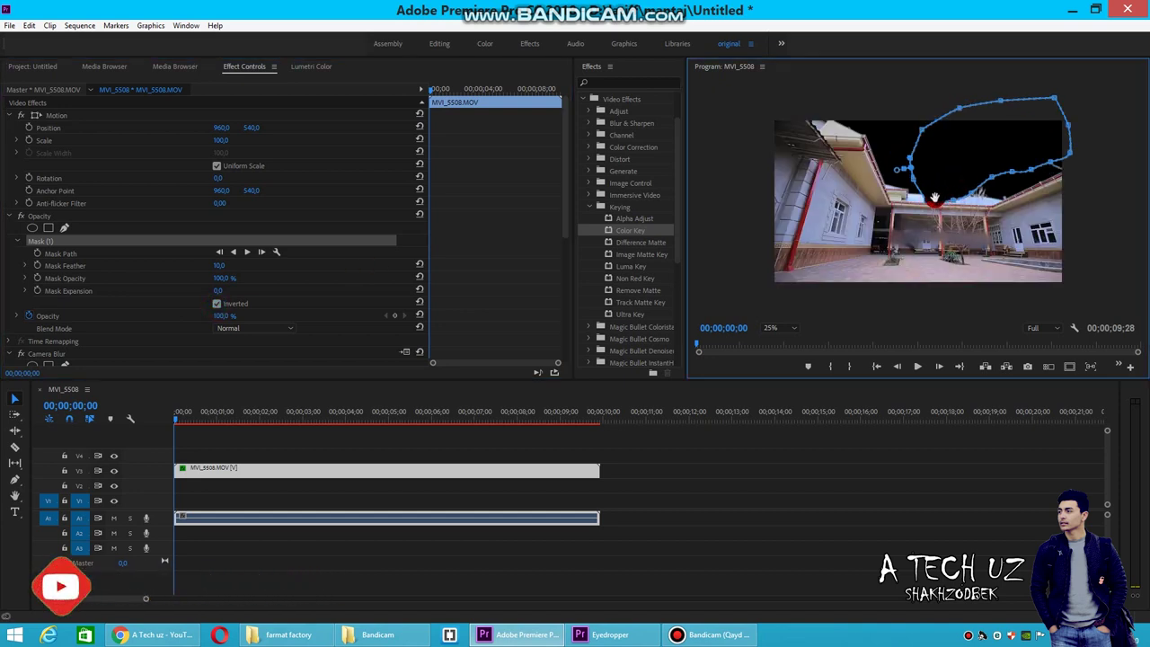
{"action": "left_click_drag", "start_coordinate": [935, 197], "coordinate": [935, 198]}
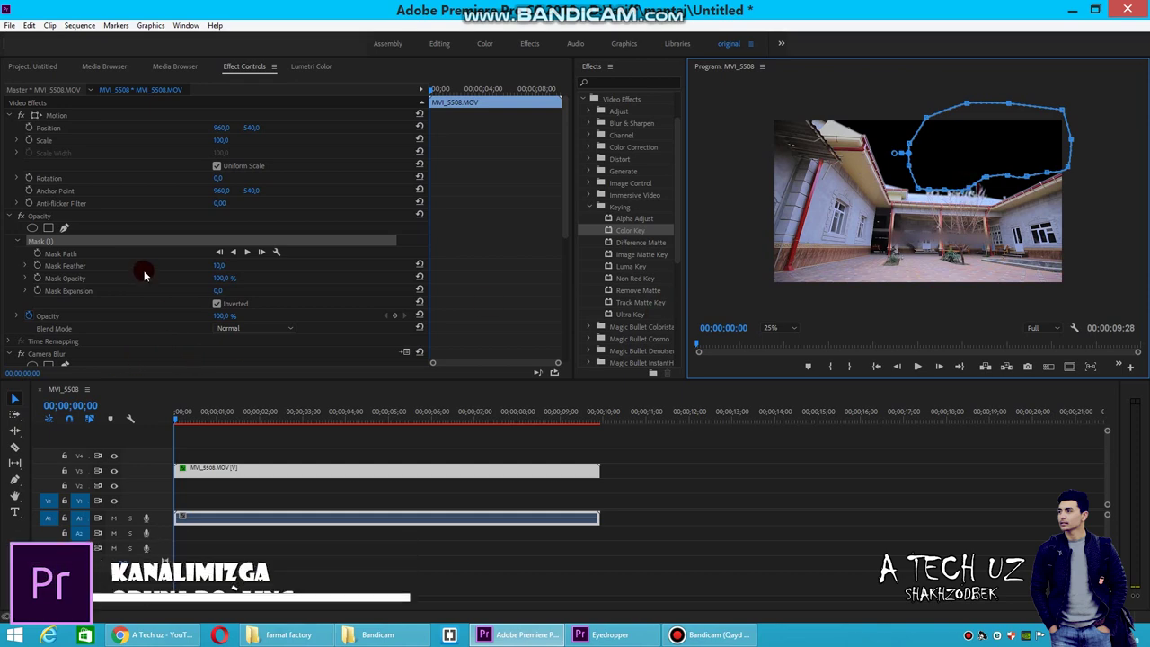
Add a starting keyframe for the Mask Path.
{"action": "left_click", "coordinate": [46, 250]}
{"action": "left_click", "coordinate": [38, 257]}
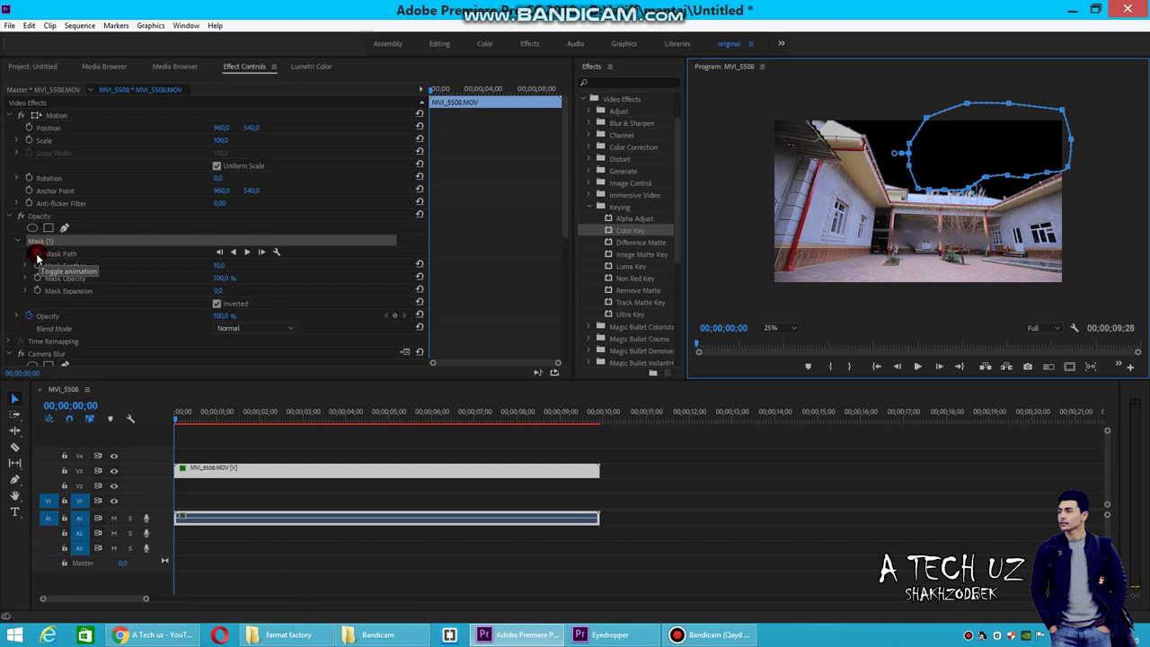
{"action": "left_click", "coordinate": [39, 257]}
{"action": "left_click", "coordinate": [177, 416]}
Scrub to near the clip's end and review the mask around the 8-second mark.
{"action": "left_click_drag", "start_coordinate": [179, 421], "coordinate": [594, 437]}
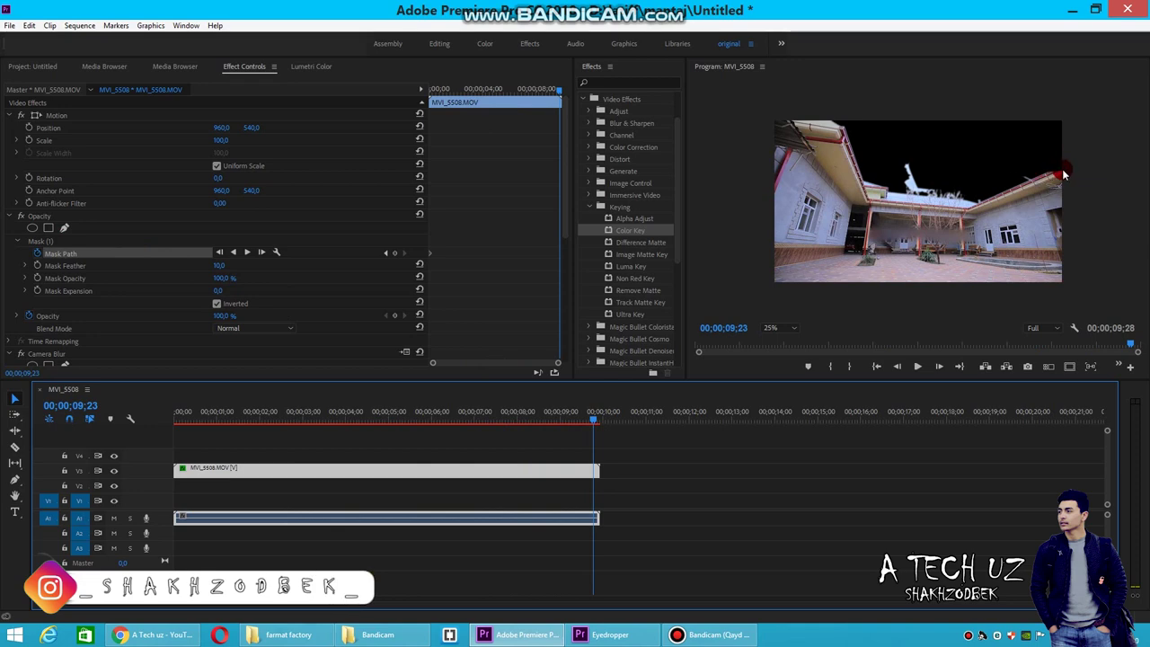
{"action": "left_click", "coordinate": [53, 240]}
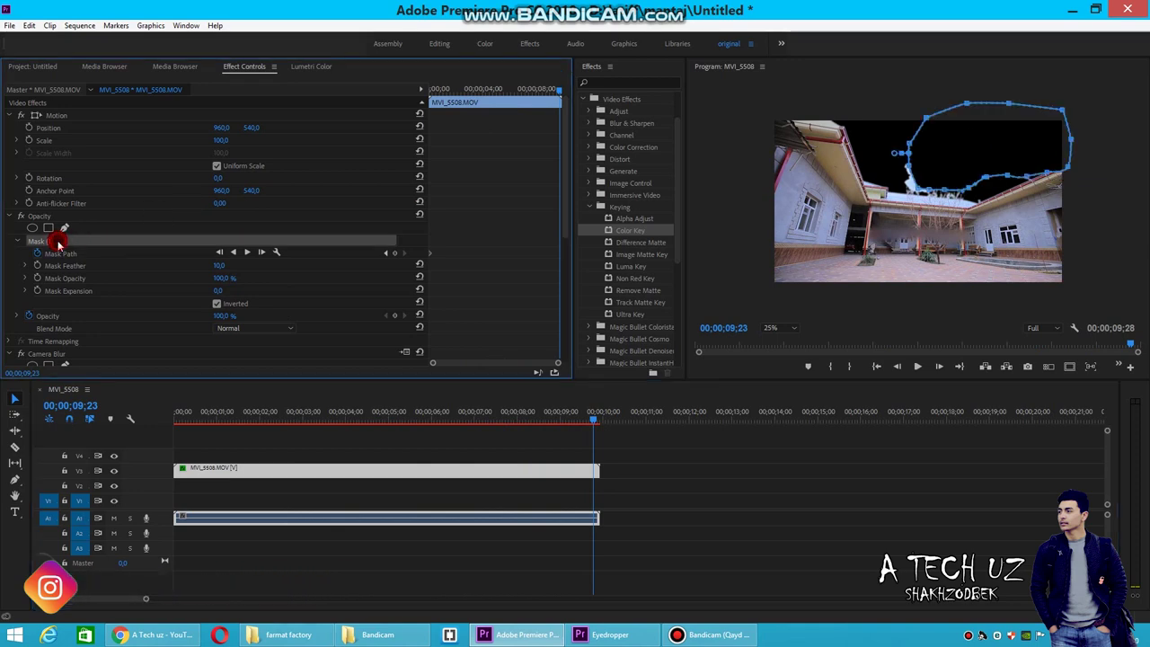
{"action": "left_click", "coordinate": [1068, 163]}
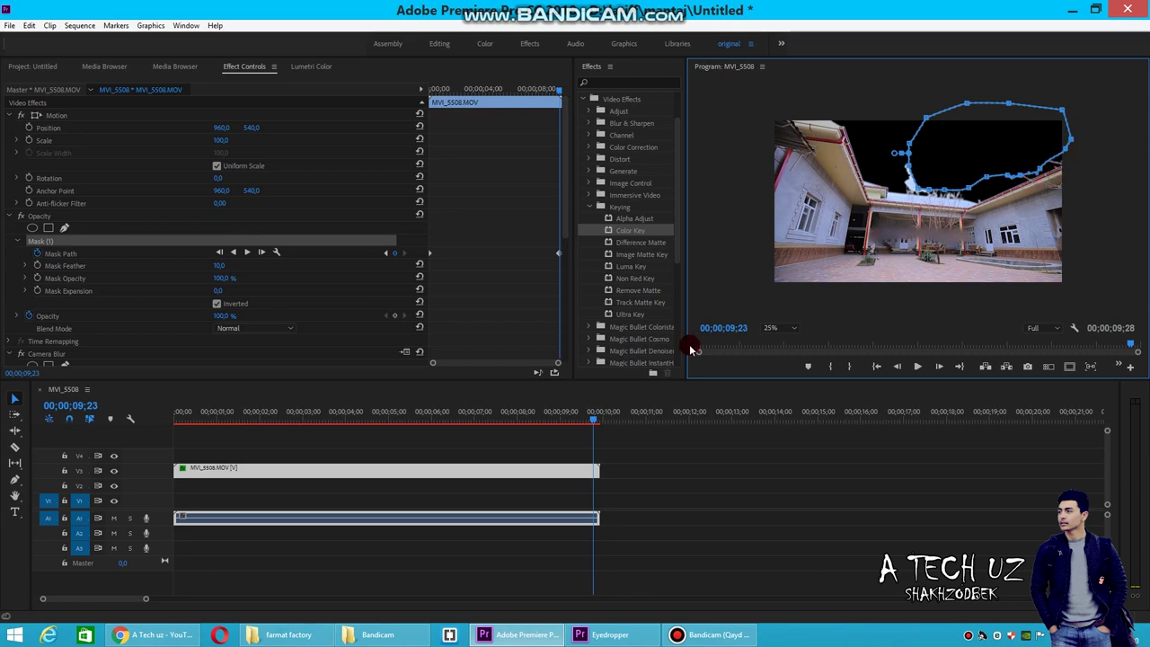
{"action": "left_click_drag", "start_coordinate": [592, 418], "coordinate": [518, 419]}
{"action": "left_click_drag", "start_coordinate": [378, 416], "coordinate": [540, 419]}
{"action": "left_click", "coordinate": [24, 68]}
Drag the 4K Cloud Timelapse clip onto V2 beneath MVI_5508 and select it.
{"action": "left_click", "coordinate": [226, 219]}
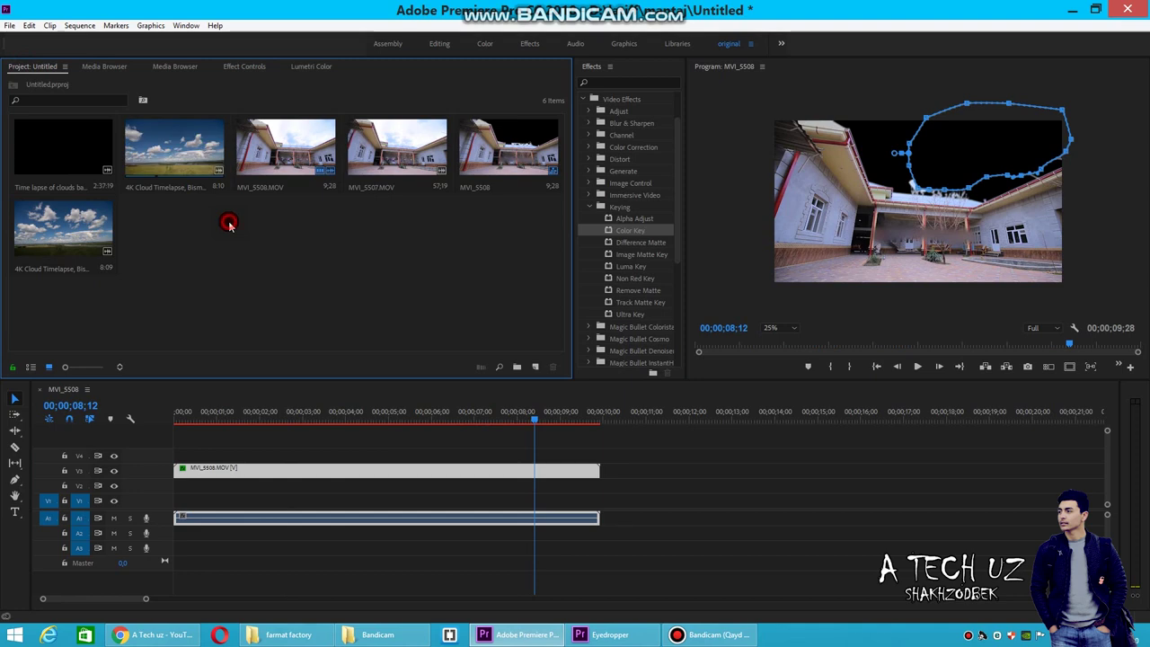
{"action": "left_click", "coordinate": [71, 232]}
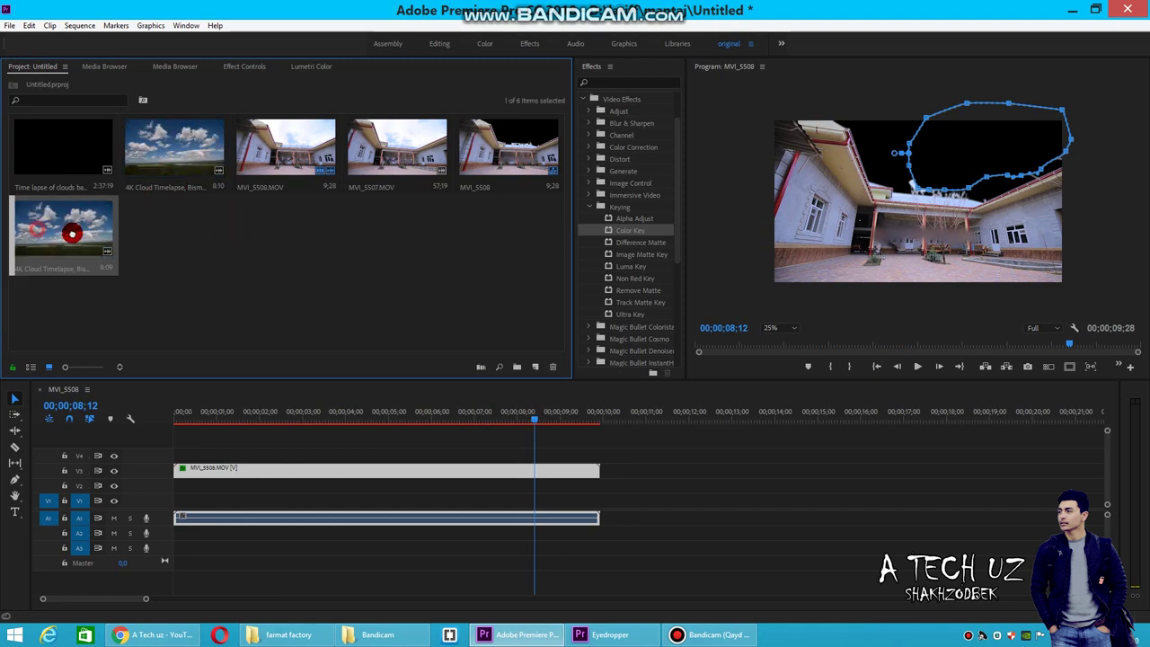
{"action": "mouse_move", "coordinate": [72, 232]}
{"action": "left_mouse_down"}
{"action": "mouse_move", "coordinate": [430, 492]}
{"action": "mouse_move", "coordinate": [177, 492]}
{"action": "left_mouse_up"}
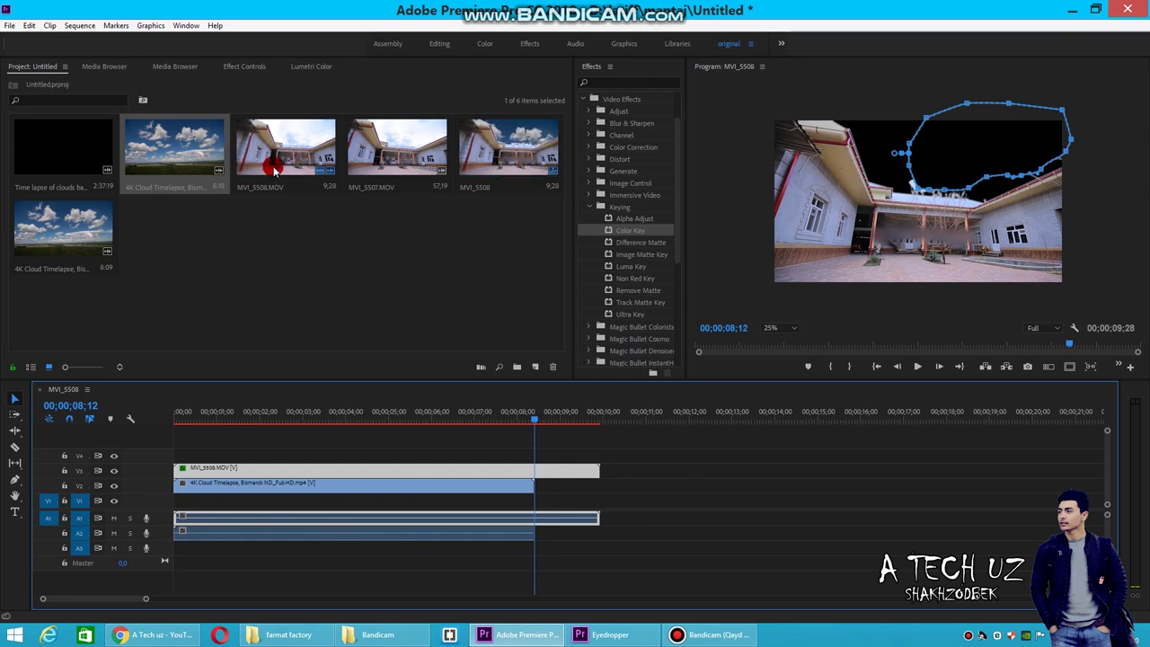
{"action": "left_click_drag", "start_coordinate": [248, 419], "coordinate": [176, 420]}
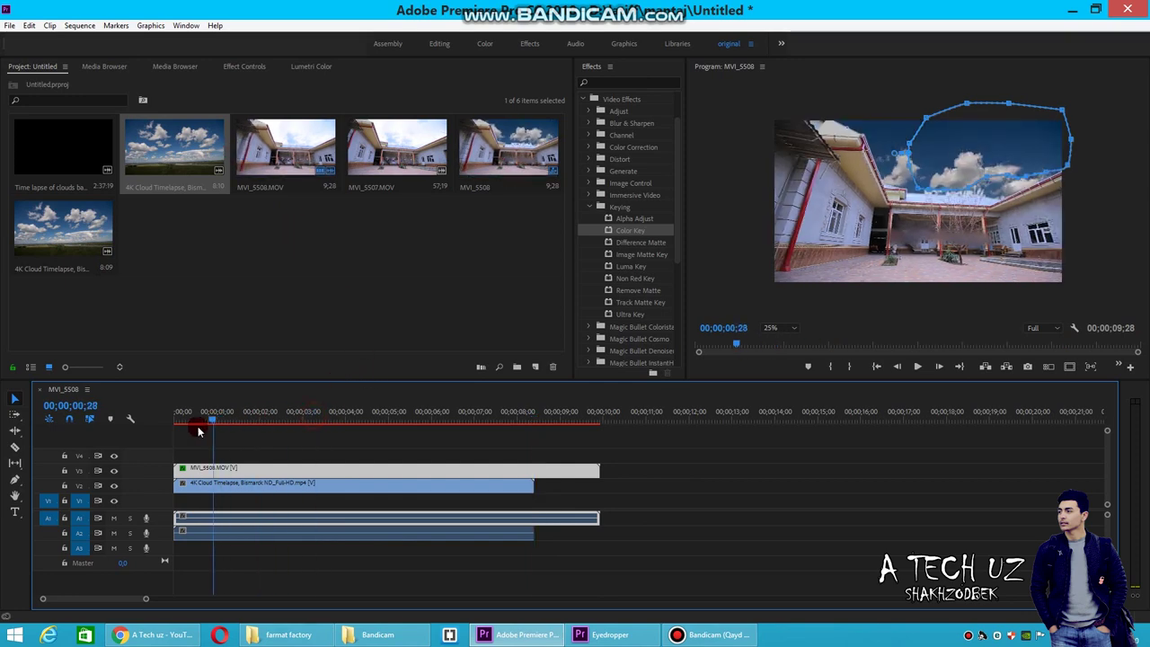
{"action": "left_click", "coordinate": [214, 439]}
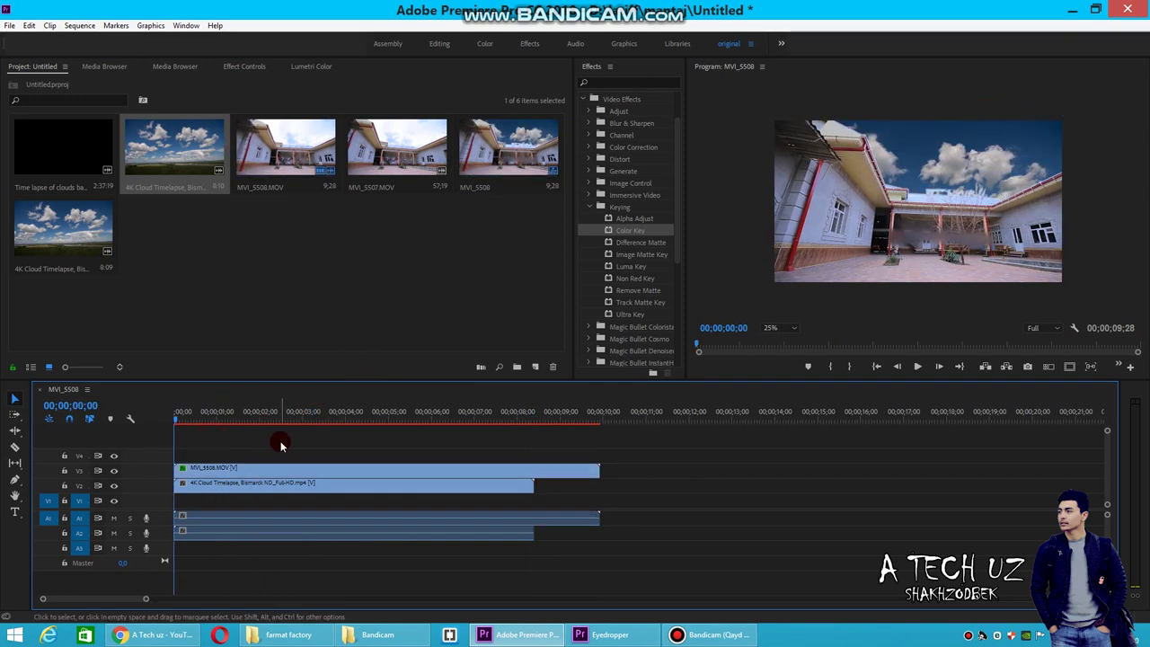
{"action": "left_click", "coordinate": [213, 485]}
{"action": "left_click", "coordinate": [244, 66]}
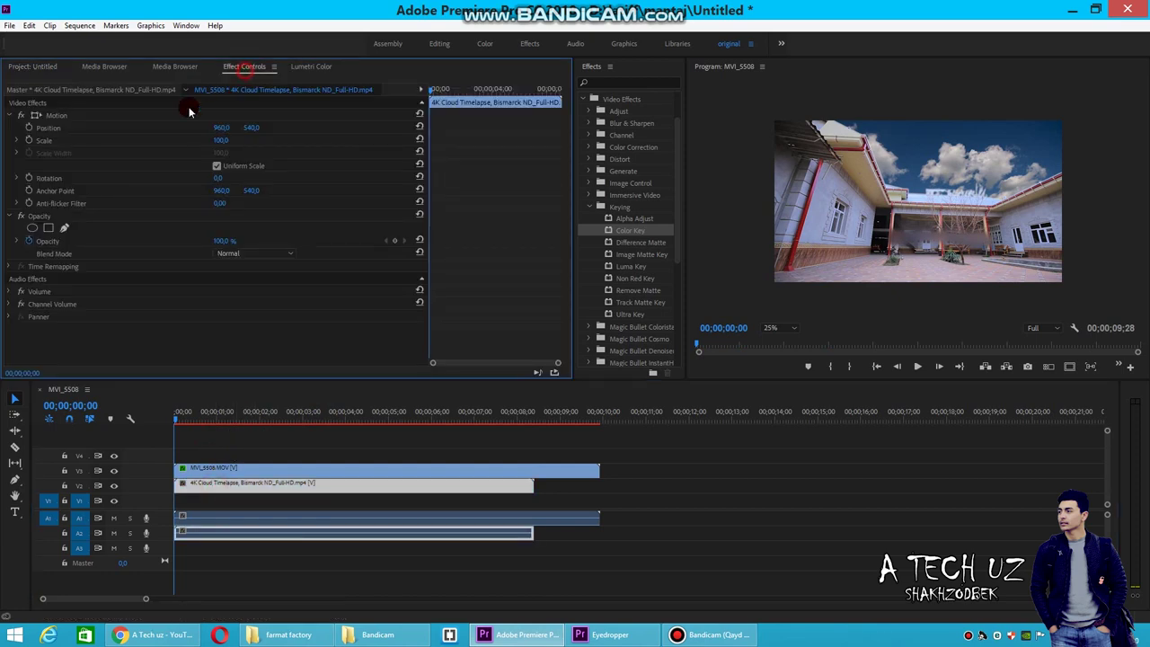
Scale the cloud timelapse to 86, move it to position 1101, 314, and play back.
{"action": "mouse_move", "coordinate": [220, 140]}
{"action": "left_mouse_down"}
{"action": "mouse_move", "coordinate": [209, 141]}
{"action": "mouse_move", "coordinate": [235, 127]}
{"action": "mouse_move", "coordinate": [180, 128]}
{"action": "left_mouse_up"}
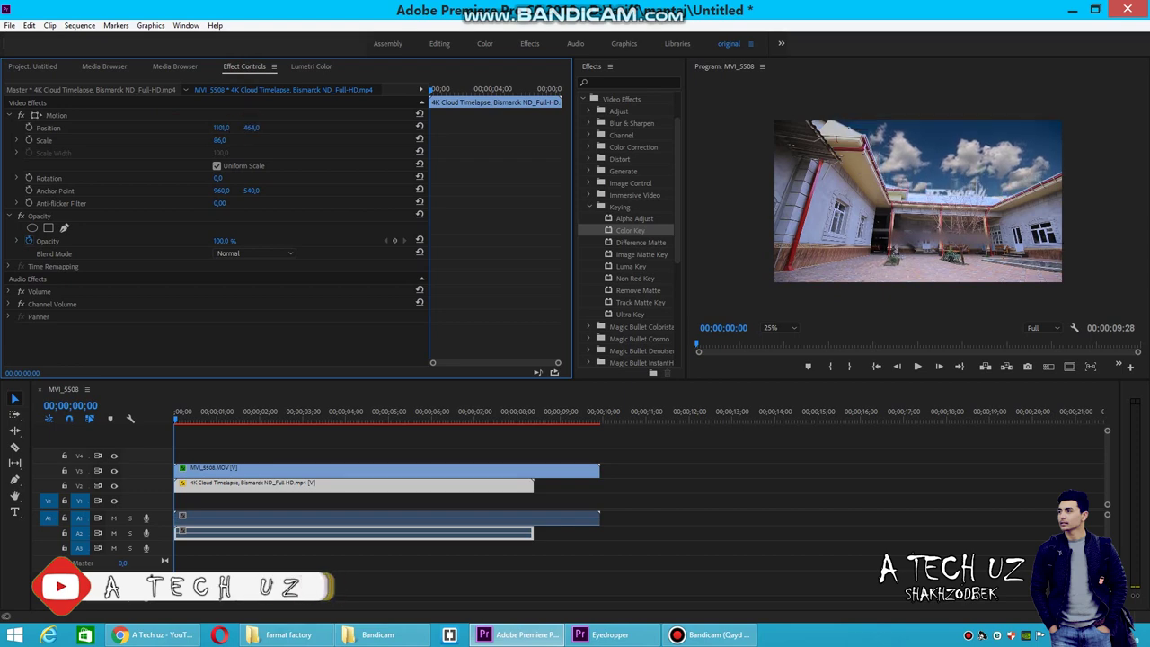
{"action": "left_click_drag", "start_coordinate": [250, 128], "coordinate": [180, 128]}
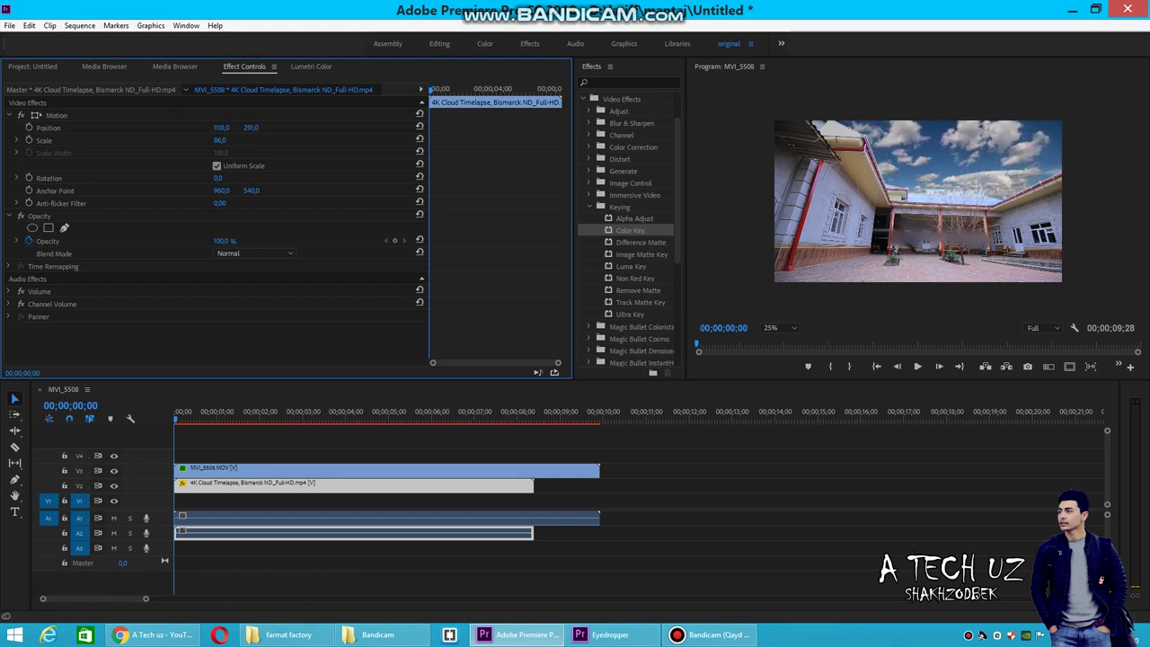
{"action": "left_click", "coordinate": [256, 129]}
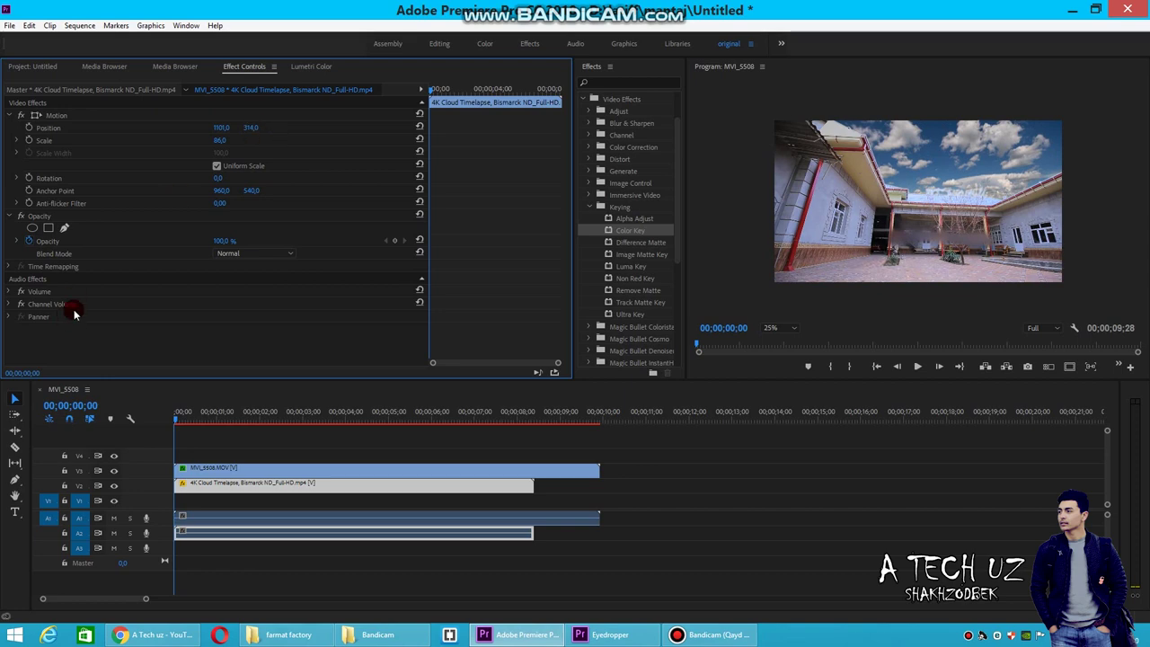
{"action": "left_click", "coordinate": [917, 367]}
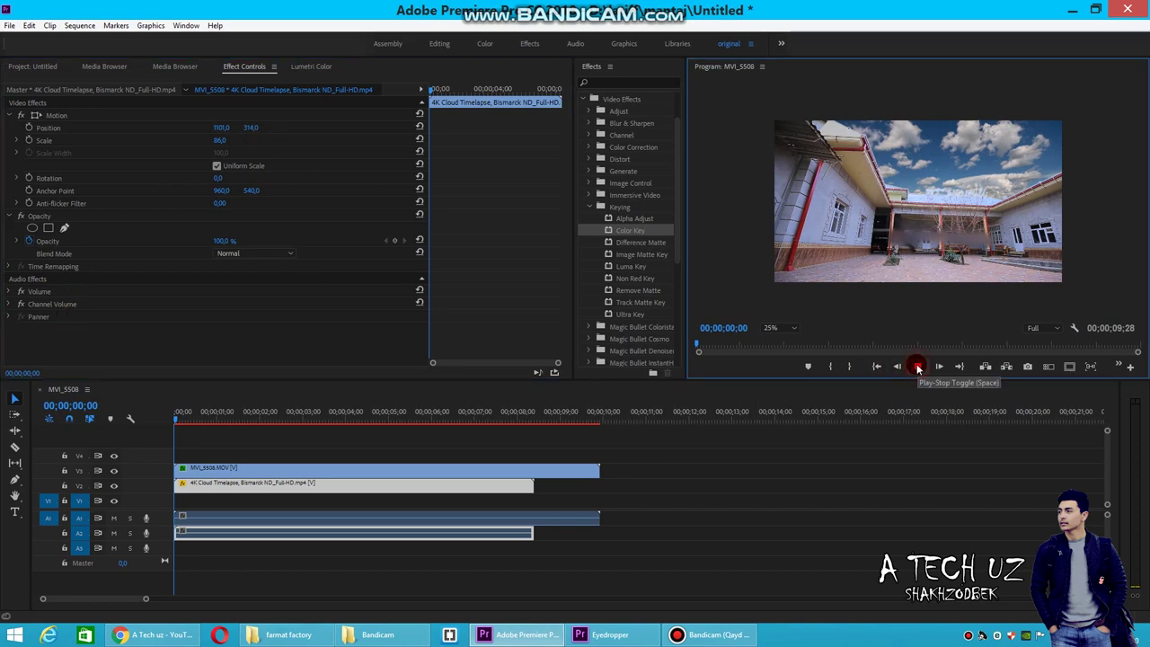